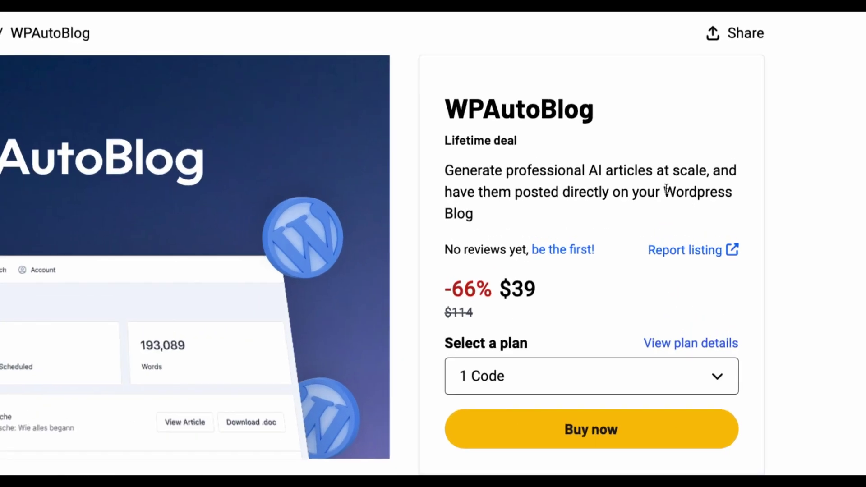
# Step: Highlight 'AI articles at scale', WordPress blog posting, internal autolinking and post scheduling, then scroll to the plans
pyautogui.moveTo(589, 170); pyautogui.dragTo(706, 170)
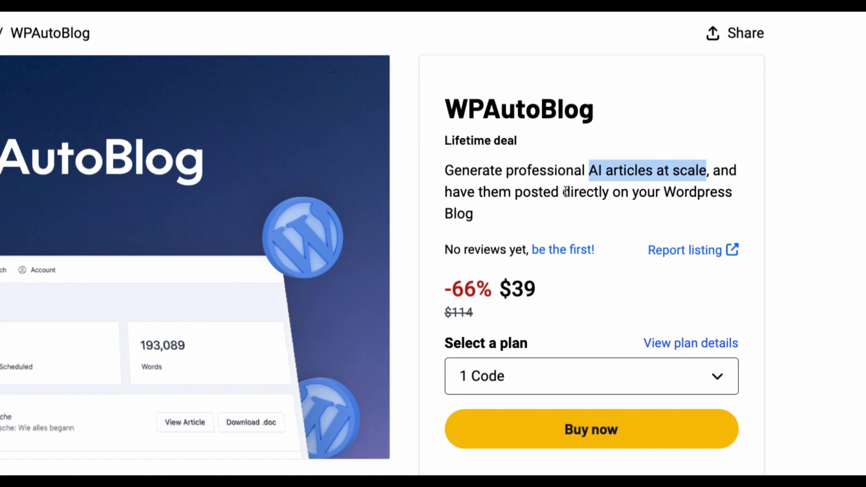
pyautogui.moveTo(563, 192); pyautogui.dragTo(653, 211)
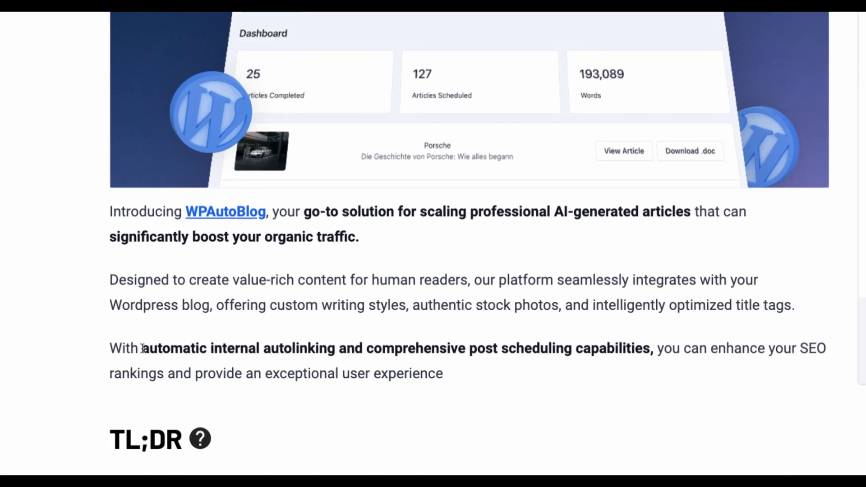
pyautogui.moveTo(140, 352); pyautogui.dragTo(245, 352)
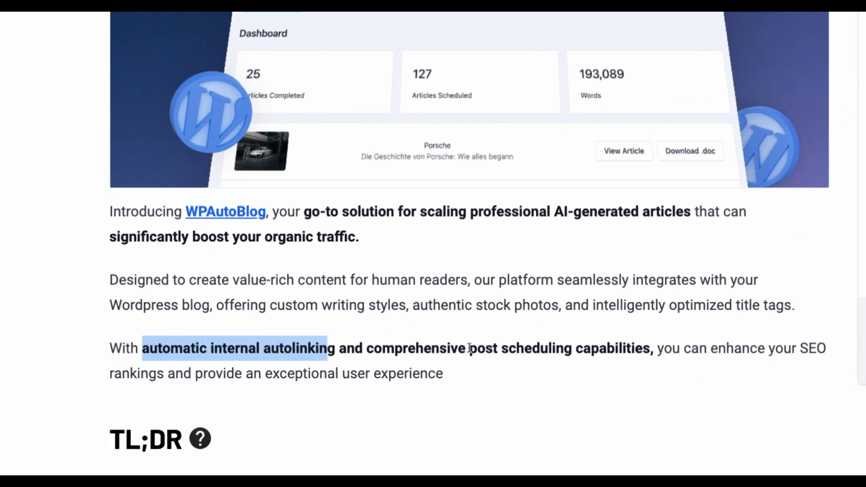
pyautogui.moveTo(469, 348); pyautogui.dragTo(578, 348)
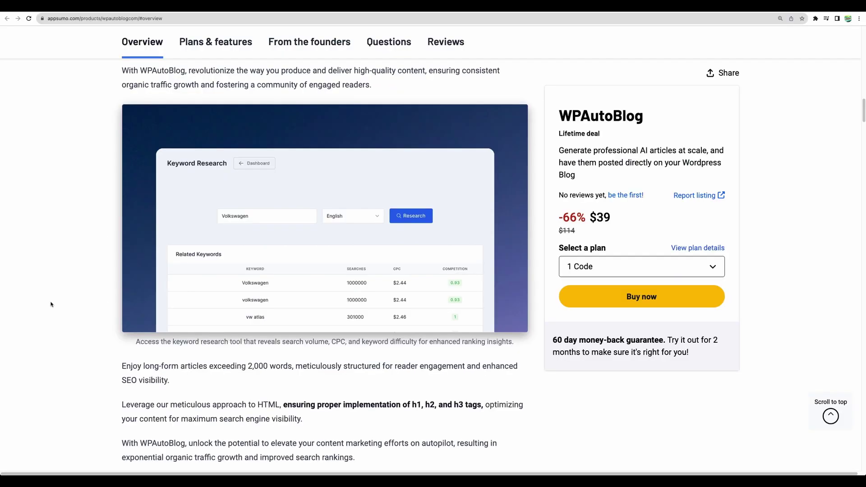
pyautogui.scroll(-10, 51, 305)
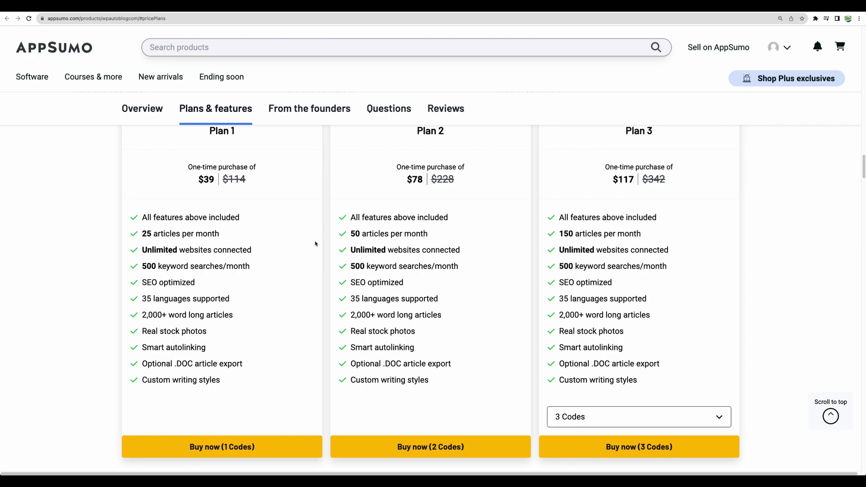
# Step: Highlight Plan 1's $39 price, 25 articles per month, 'Stack up to 6 codes' and the top plan's 500 articles
pyautogui.moveTo(143, 235); pyautogui.dragTo(227, 234)
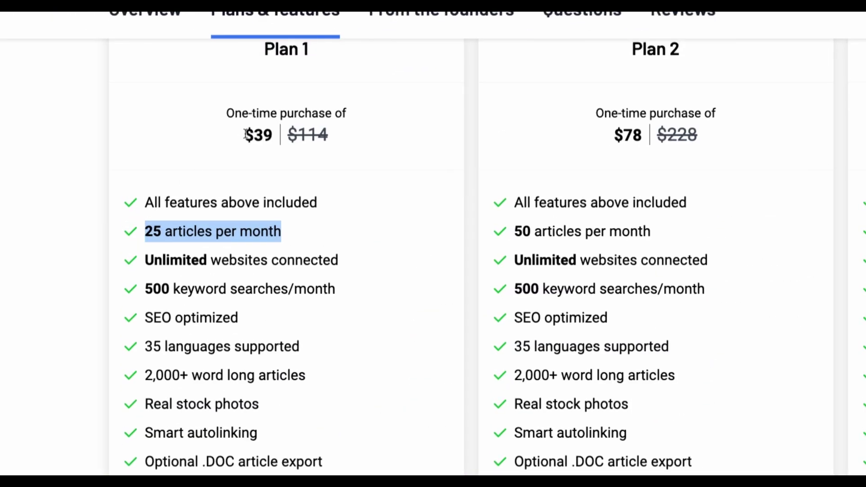
pyautogui.moveTo(244, 135); pyautogui.dragTo(272, 134)
pyautogui.moveTo(144, 231); pyautogui.dragTo(161, 230)
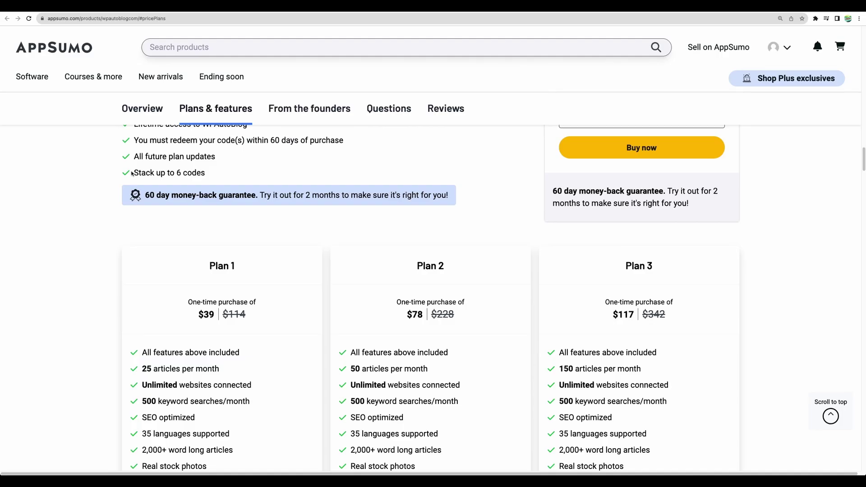
pyautogui.moveTo(130, 173); pyautogui.dragTo(209, 174)
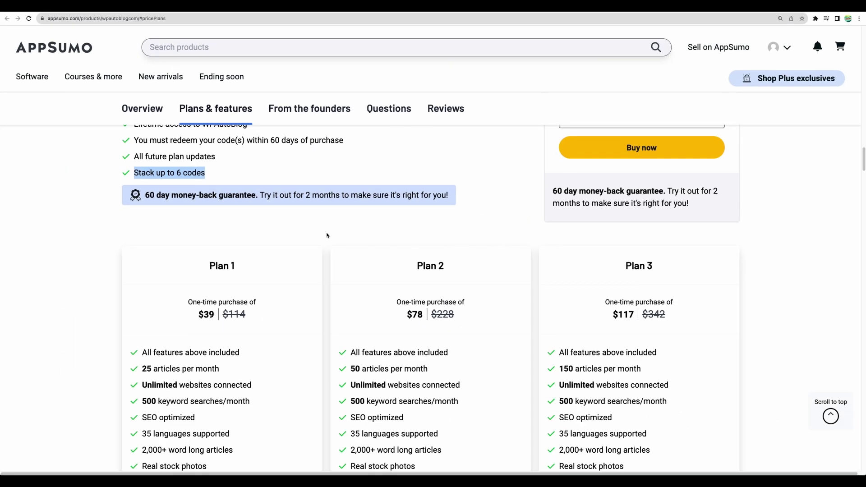
pyautogui.scroll(-5, 422, 284)
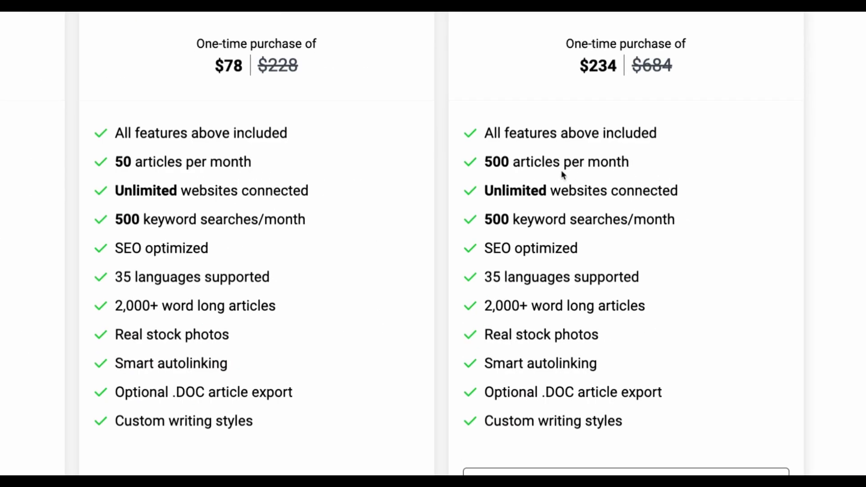
pyautogui.moveTo(485, 161); pyautogui.dragTo(627, 162)
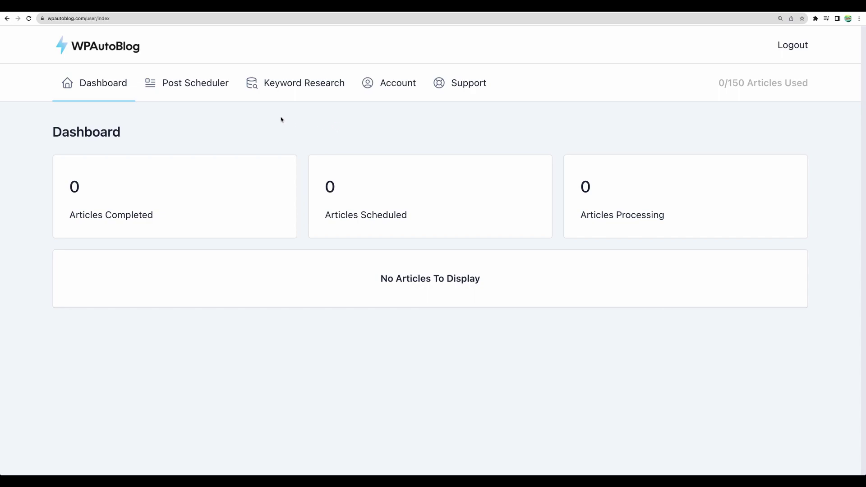
# Step: Zoom out, research 'best ai writer', and highlight its 1000 searches and $3.15 CPC
pyautogui.hotkey('ctrl', '-')
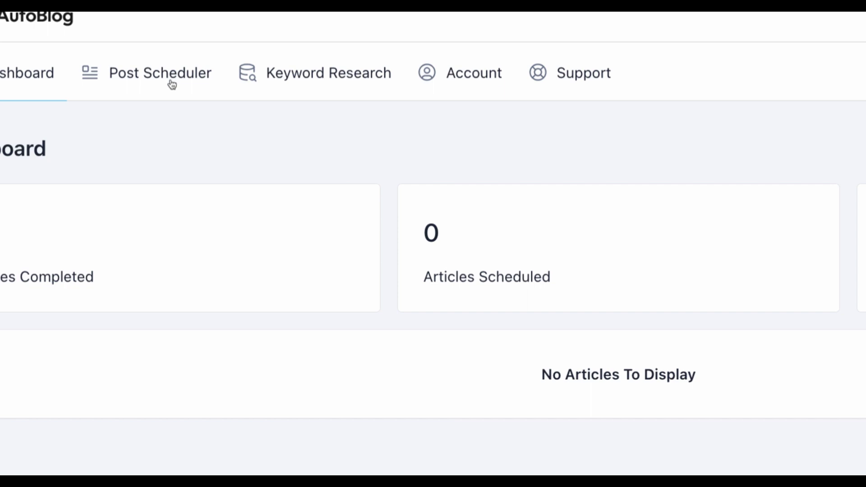
pyautogui.click(319, 80)
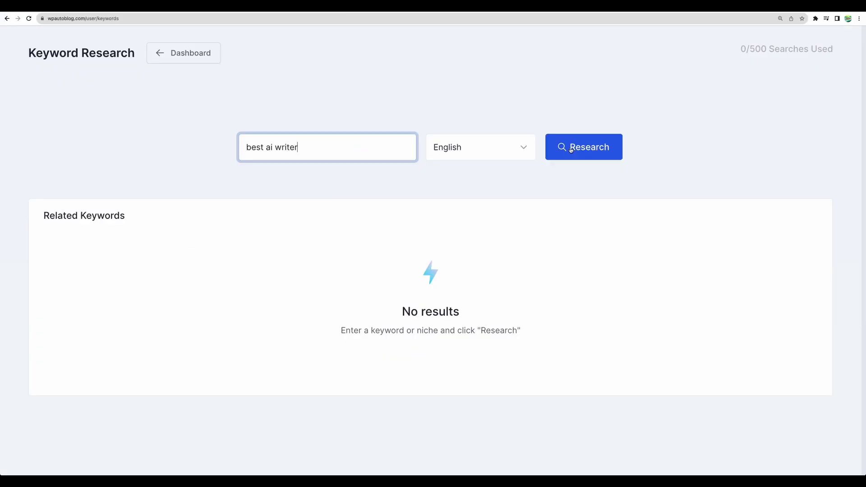
pyautogui.click(571, 150)
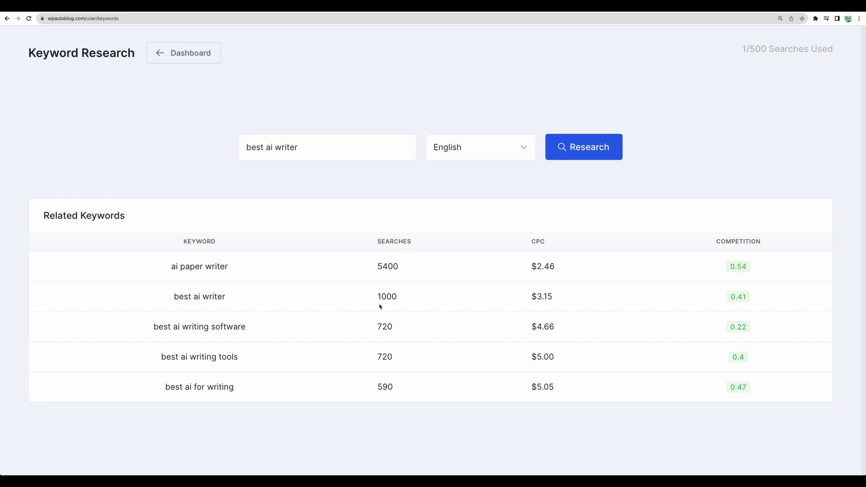
pyautogui.doubleClick(406, 296)
pyautogui.doubleClick(532, 297)
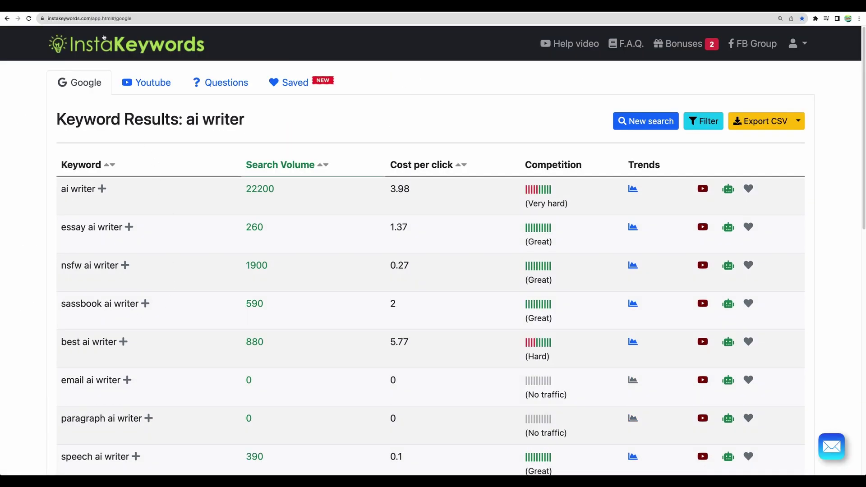
# Step: Highlight the 'best ai writer' keyword in InstaKeywords' Google results, then clear the highlight
pyautogui.moveTo(63, 343); pyautogui.dragTo(87, 341)
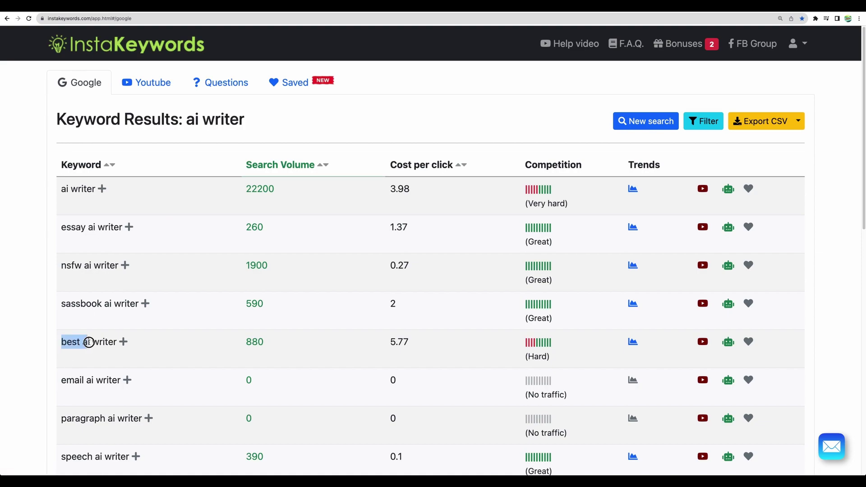
pyautogui.click(87, 340)
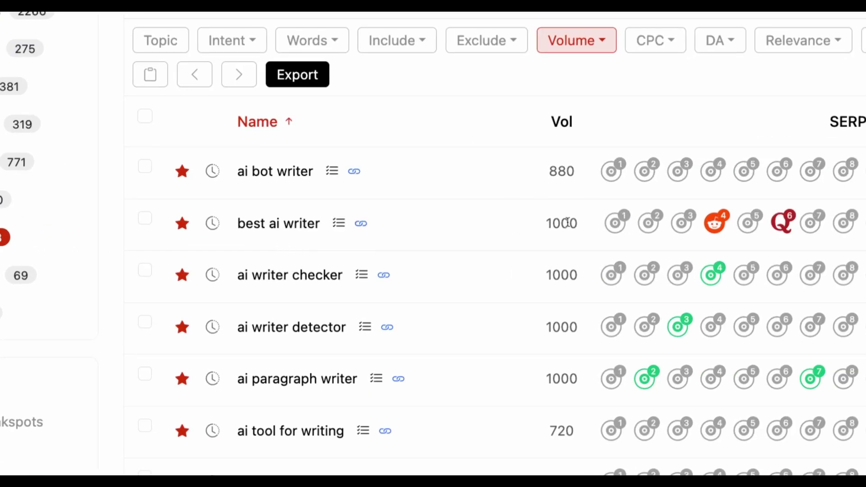
# Step: Select the 'best ai writer' row and its 1000 volume in RankAtom's favourite keywords
pyautogui.moveTo(550, 223); pyautogui.dragTo(232, 230)
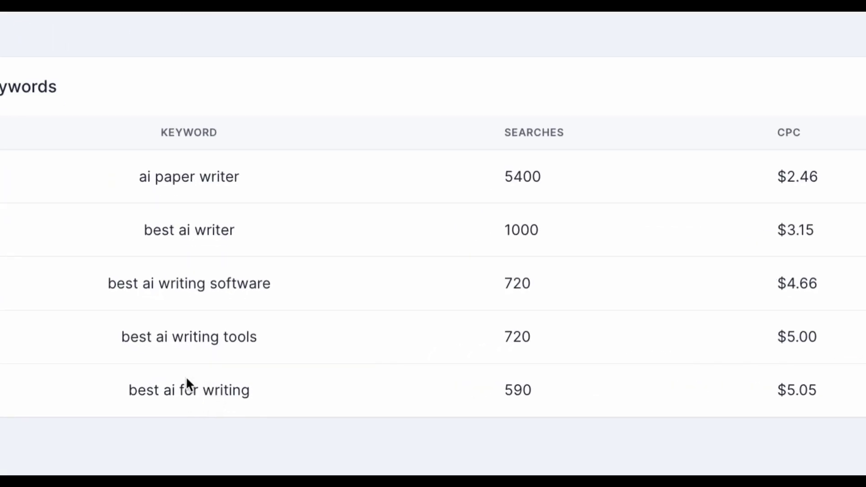
# Step: Run keyword research for 'best wordpress speed plugin' after glancing over the related-keyword rows
pyautogui.moveTo(169, 261); pyautogui.dragTo(262, 391)
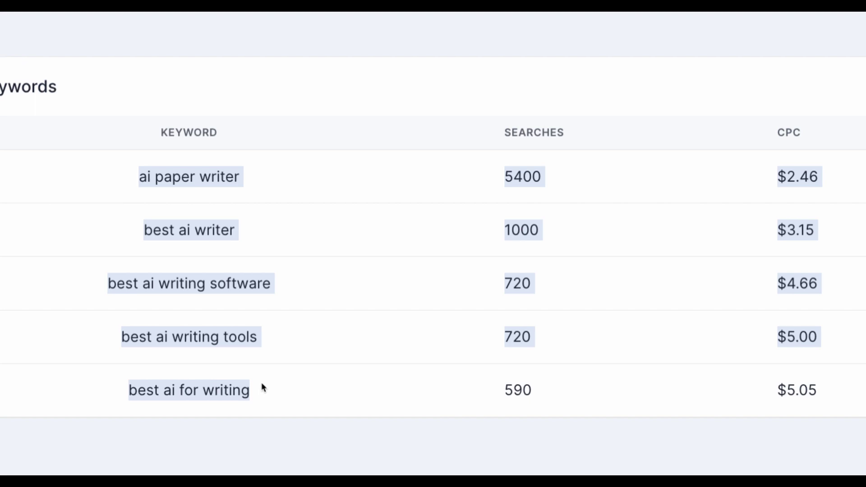
pyautogui.click(262, 387)
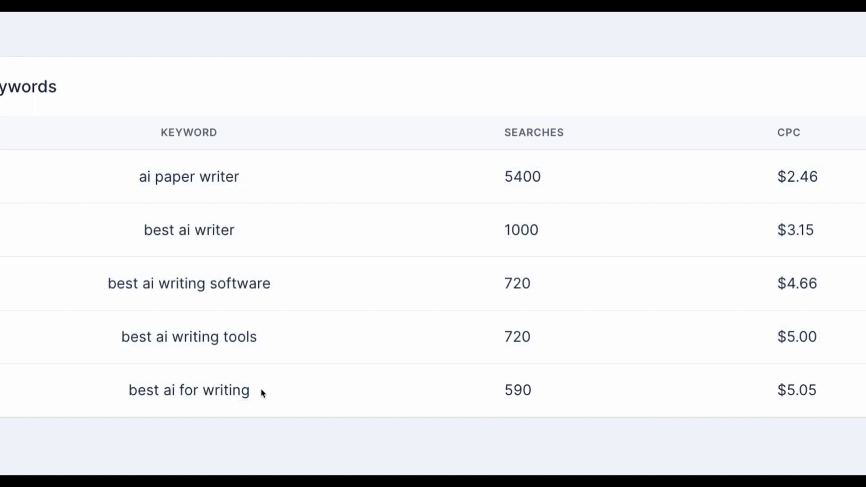
pyautogui.tripleClick(238, 143)
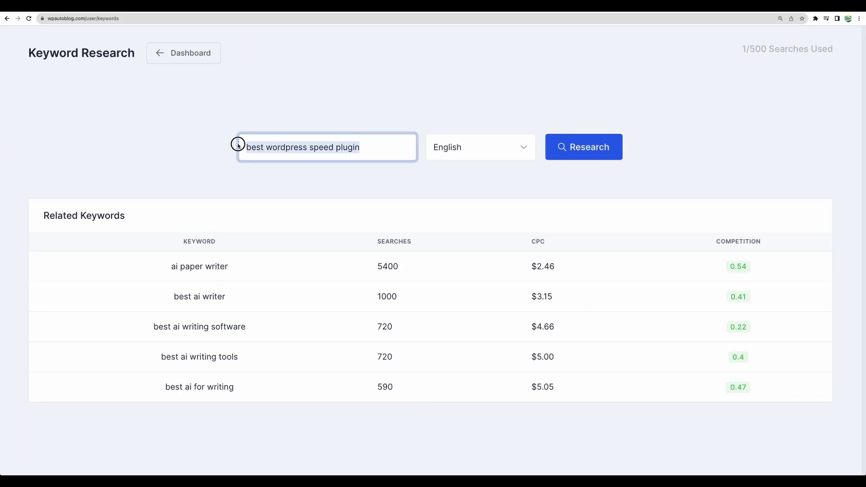
pyautogui.click(272, 147)
pyautogui.moveTo(245, 147); pyautogui.dragTo(361, 142)
pyautogui.click(361, 144)
pyautogui.click(575, 149)
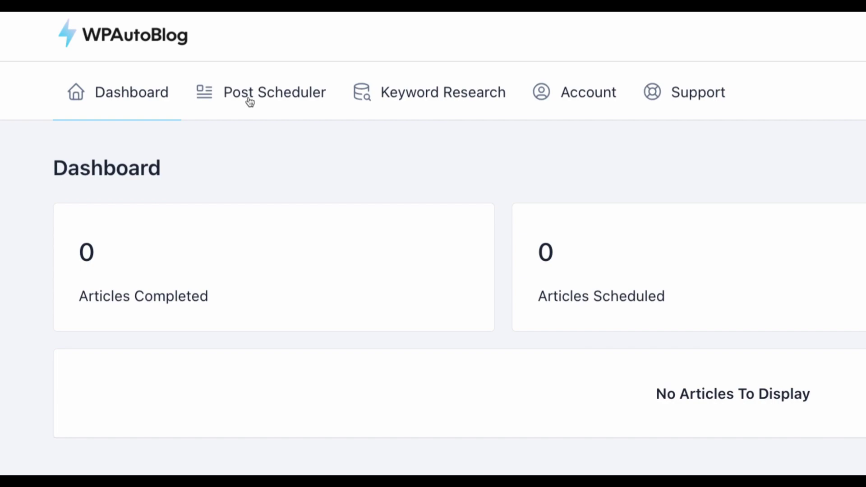
# Step: On the Post Scheduler form, keep Schedule at Immediately, website nameketchup.com and category Uncategorized
pyautogui.click(249, 102)
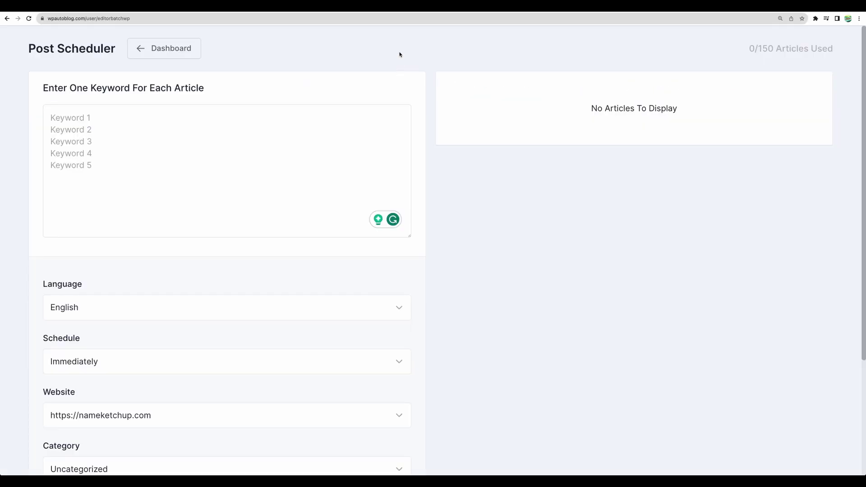
pyautogui.click(244, 120)
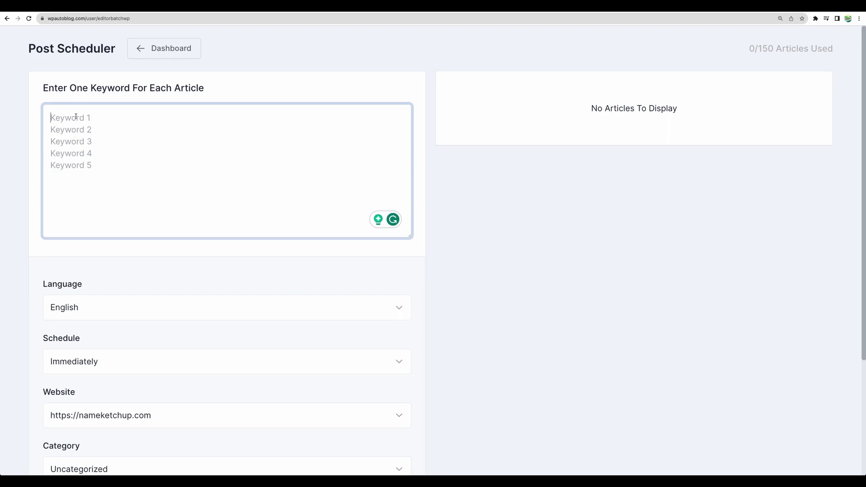
pyautogui.scroll(-3, 74, 138)
pyautogui.click(85, 249)
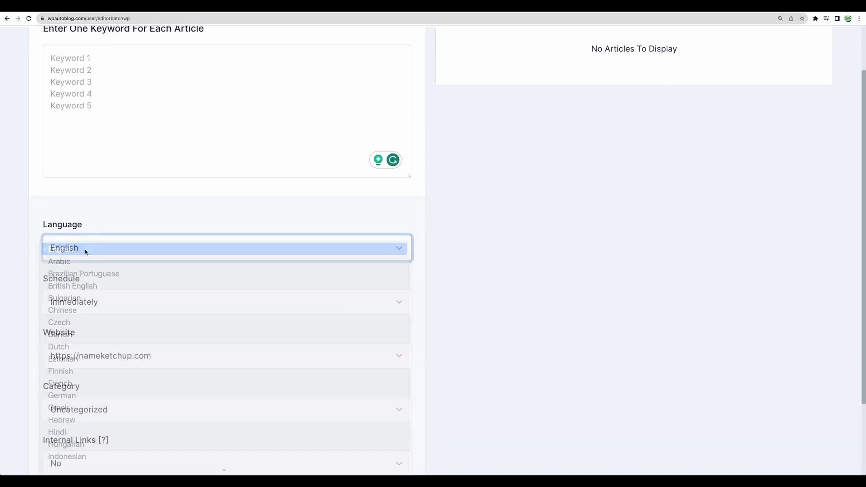
pyautogui.scroll(-2, 92, 227)
pyautogui.click(100, 208)
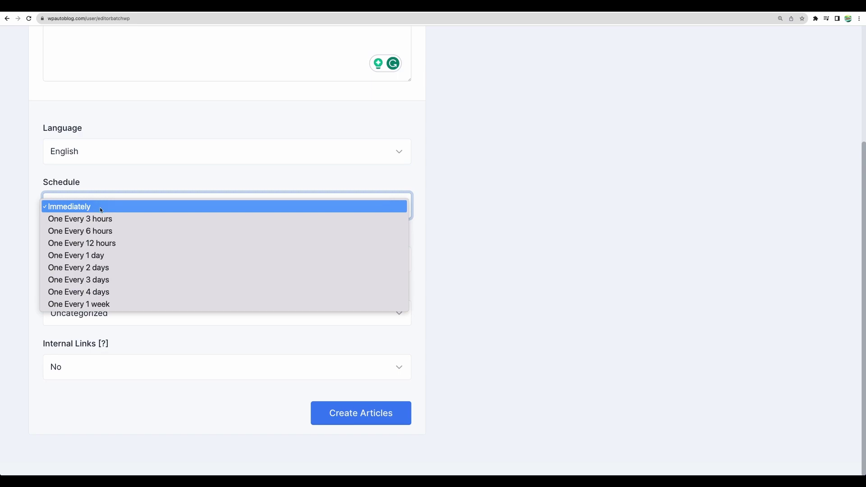
pyautogui.click(98, 206)
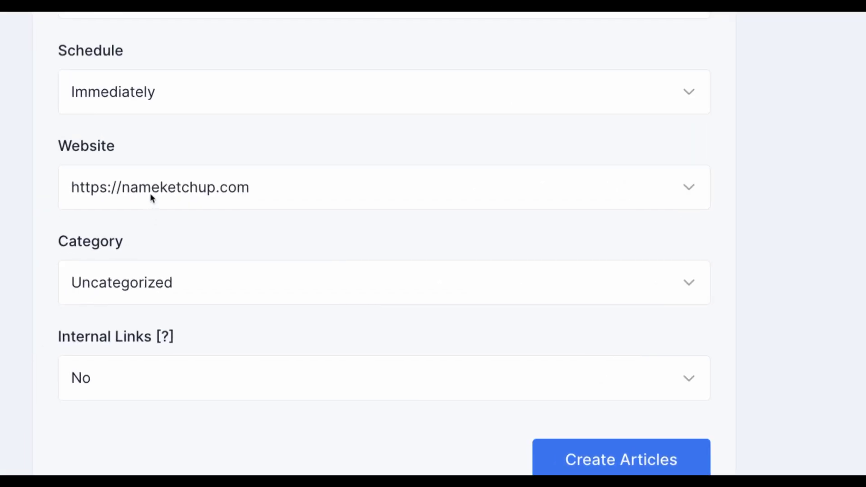
pyautogui.click(152, 199)
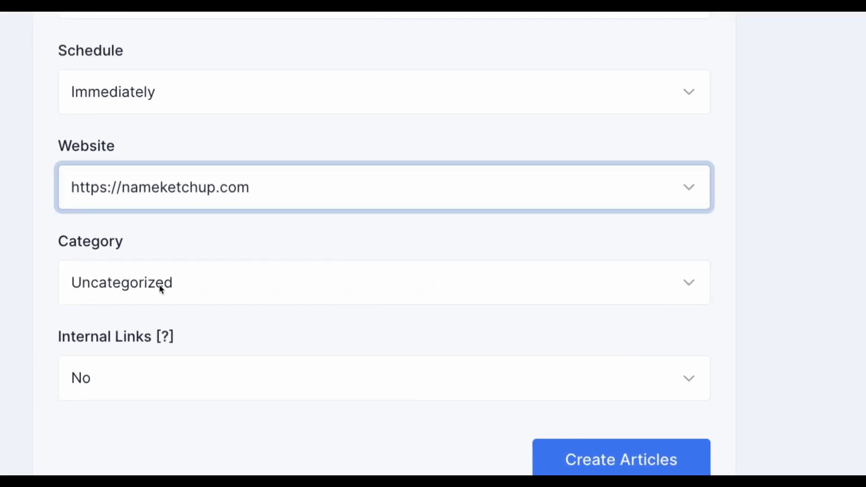
pyautogui.click(160, 283)
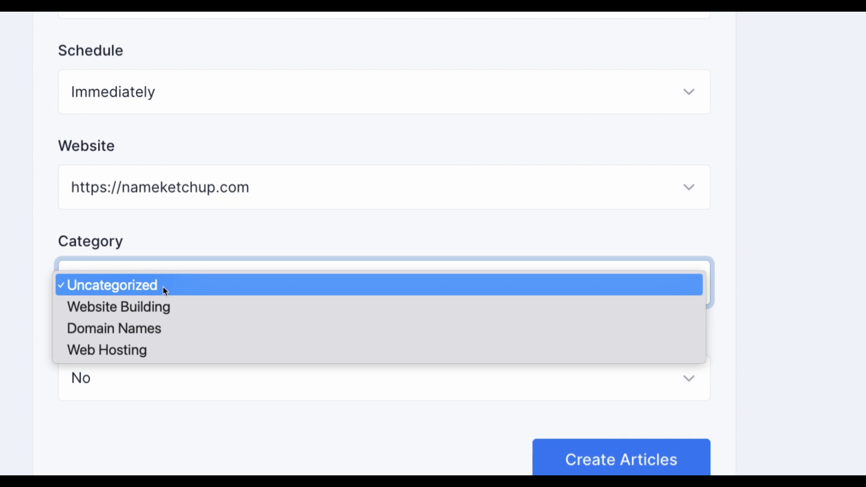
pyautogui.click(165, 290)
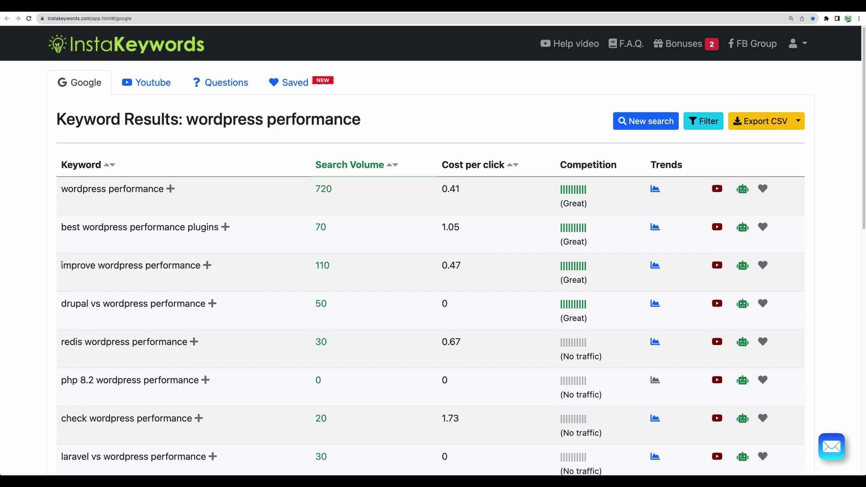
# Step: Paste six keywords, from 'improve wordpress performance' to 'best camping destinations europe', one per line
pyautogui.moveTo(62, 265); pyautogui.dragTo(202, 265)
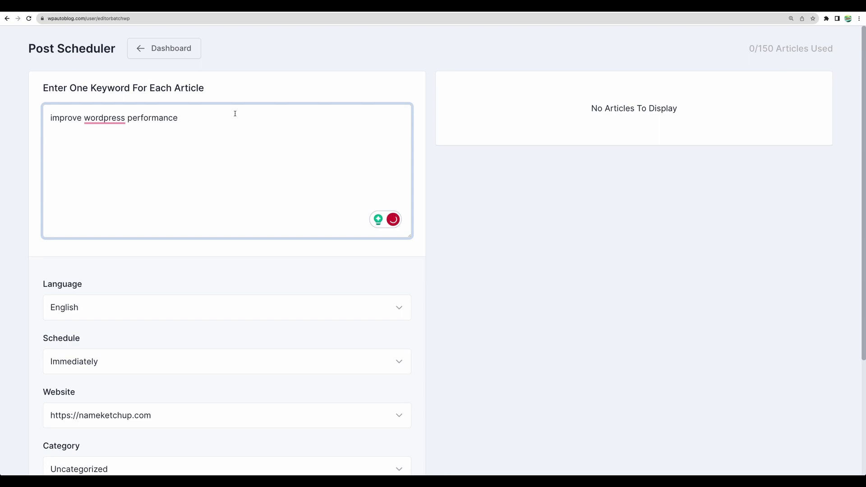
pyautogui.write('check wordpress performance wordpress performance analyzer best wordpress speed plugin')
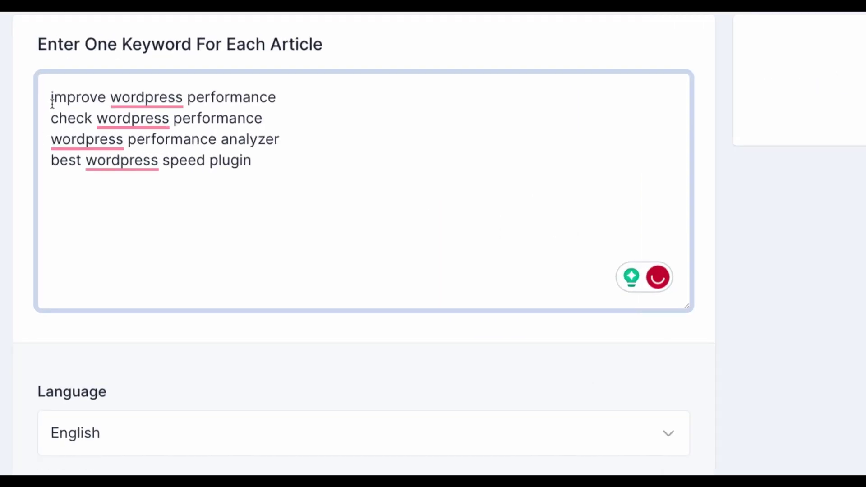
pyautogui.moveTo(52, 103); pyautogui.dragTo(247, 100)
pyautogui.click(51, 118)
pyautogui.moveTo(152, 140)
pyautogui.mouseDown()
pyautogui.moveTo(258, 142)
pyautogui.moveTo(201, 160)
pyautogui.mouseUp()
pyautogui.click(299, 176)
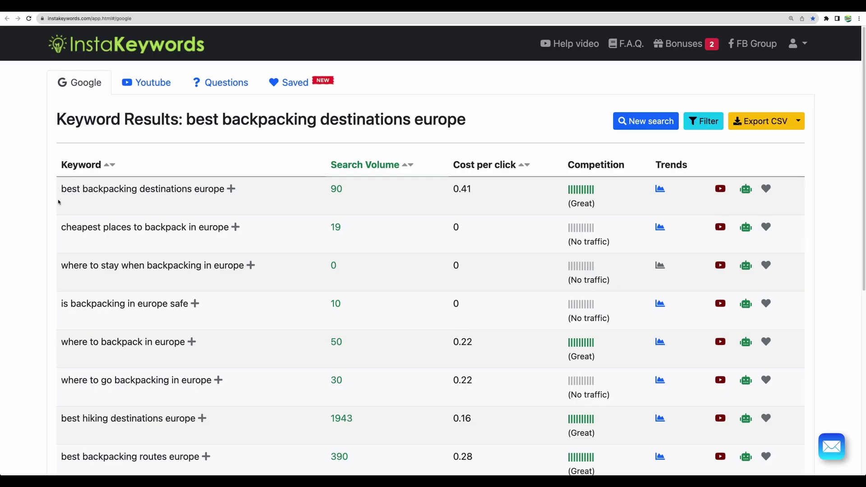
pyautogui.moveTo(61, 189); pyautogui.dragTo(224, 190)
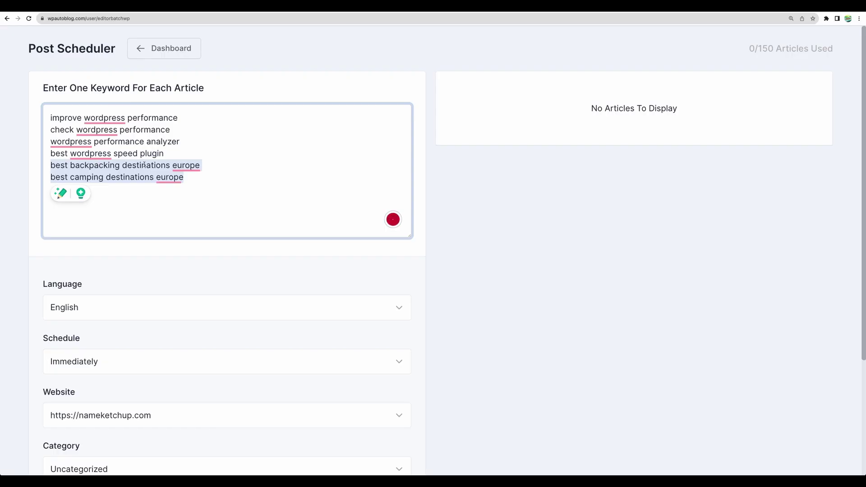
pyautogui.click(92, 176)
pyautogui.moveTo(77, 175); pyautogui.dragTo(169, 178)
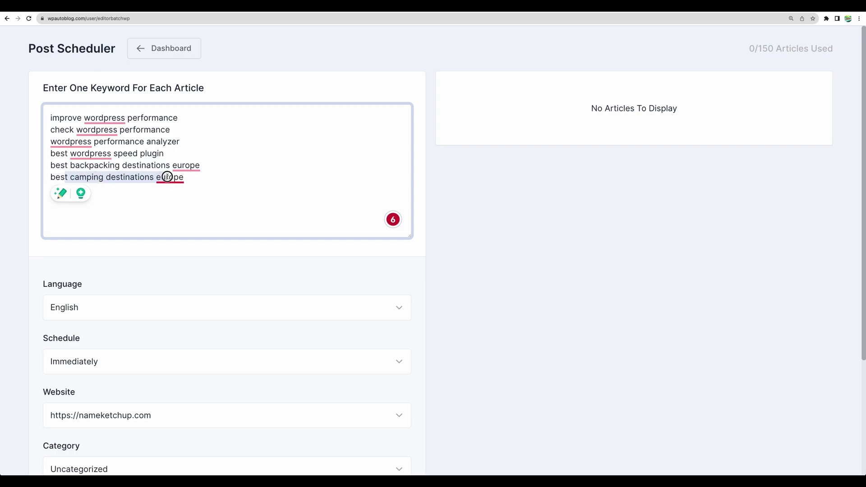
# Step: With Internal Links enabled, launch Create Articles for the six listed keywords
pyautogui.click(197, 177)
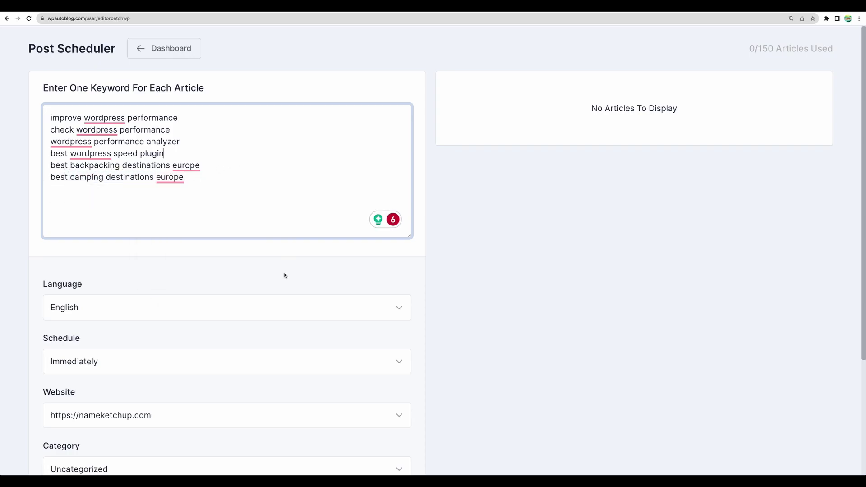
pyautogui.scroll(-4, 284, 276)
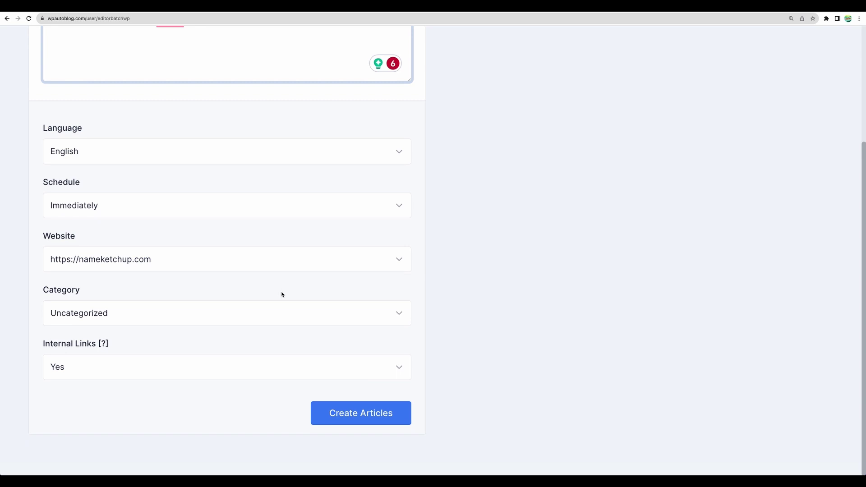
pyautogui.scroll(4, 281, 294)
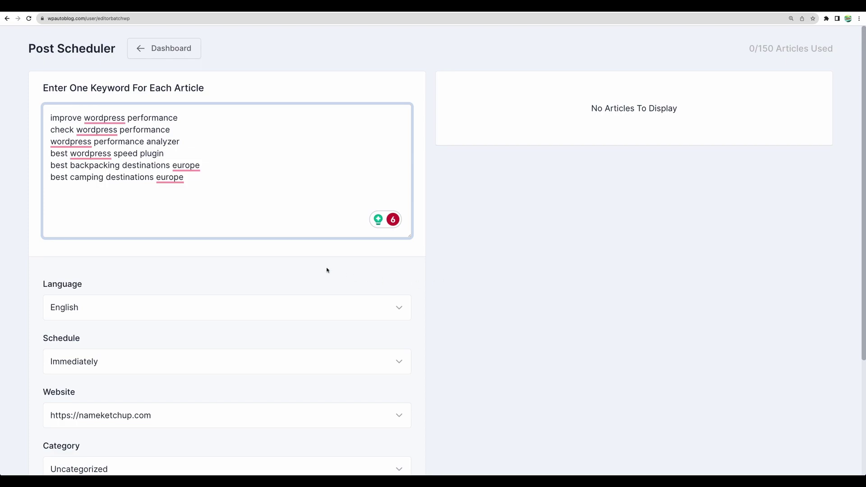
pyautogui.scroll(-1, 292, 269)
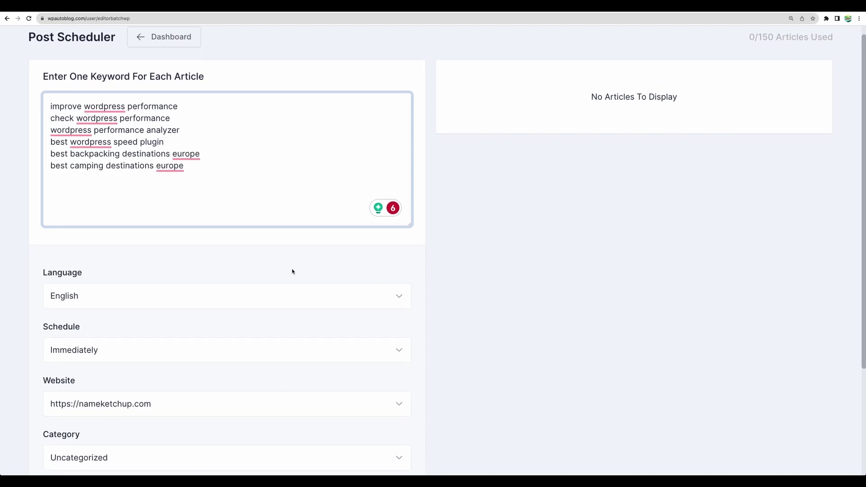
pyautogui.scroll(-4, 292, 271)
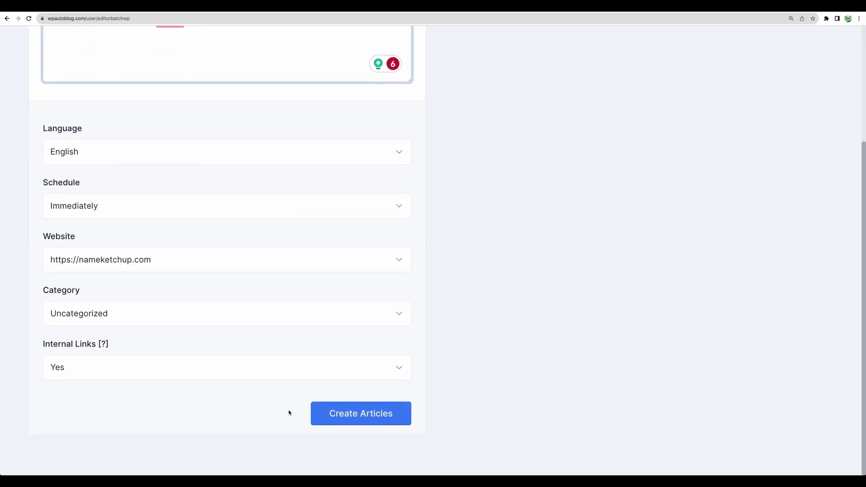
pyautogui.click(340, 418)
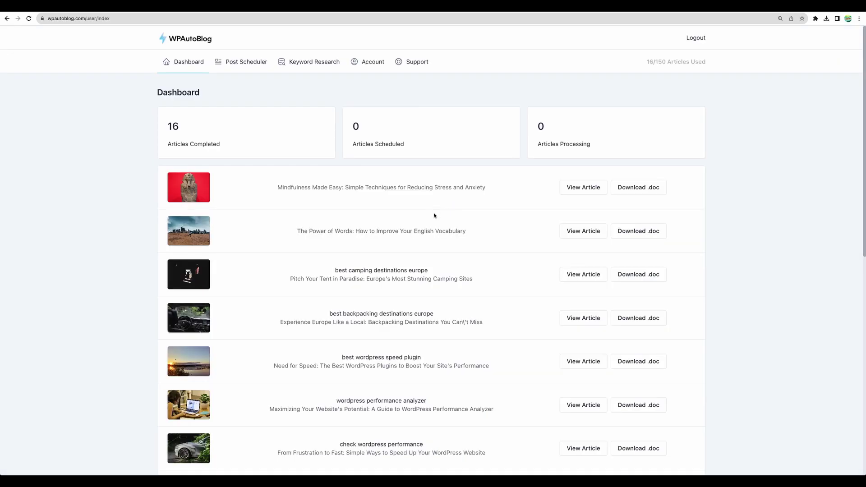
pyautogui.scroll(-10, 433, 216)
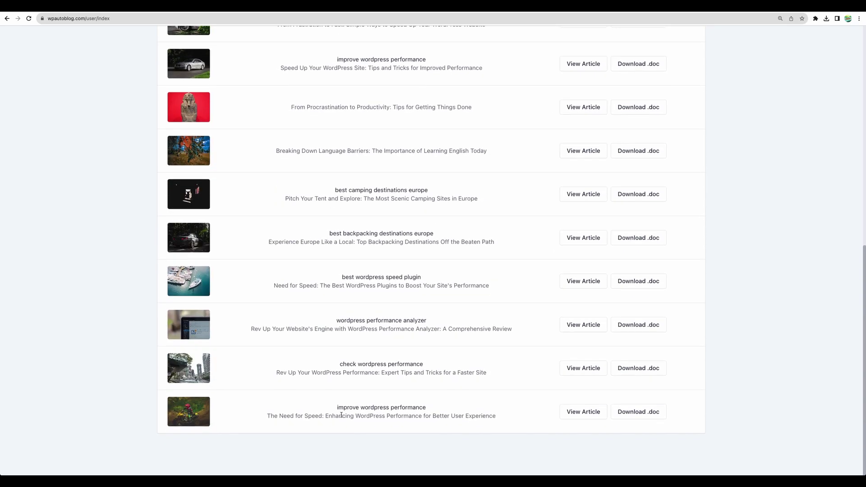
pyautogui.moveTo(336, 408); pyautogui.dragTo(427, 405)
pyautogui.press('super+f')
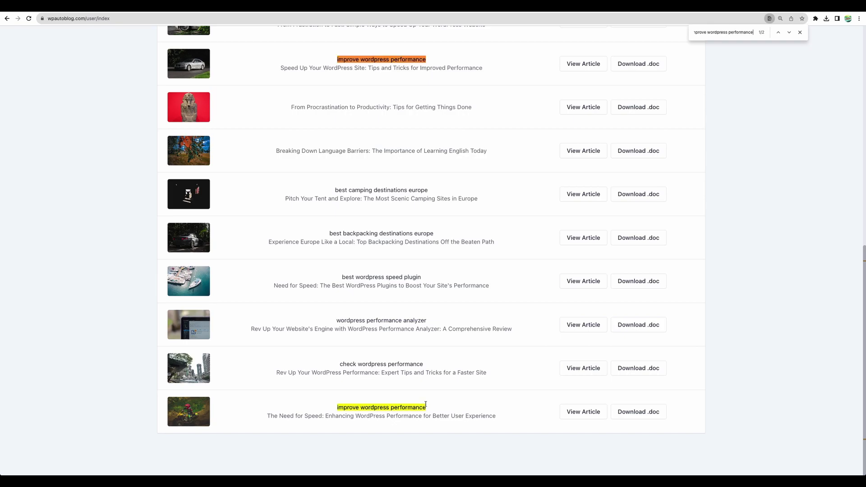
pyautogui.scroll(2, 412, 291)
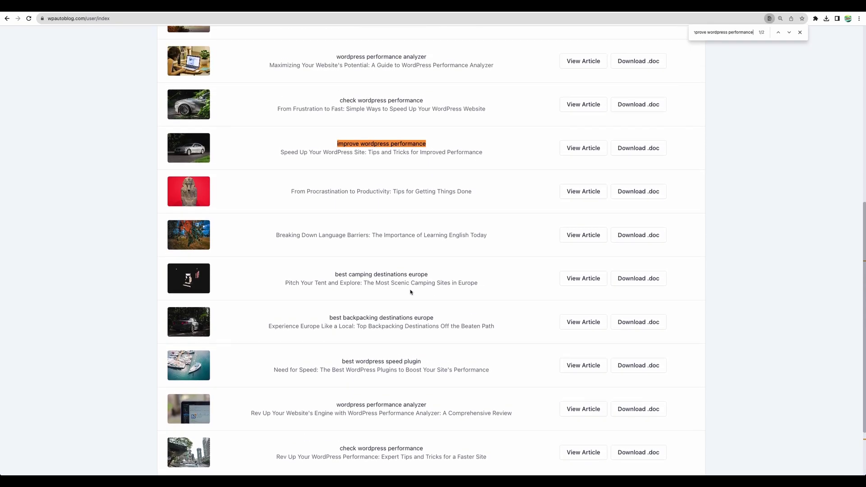
pyautogui.scroll(-2, 411, 292)
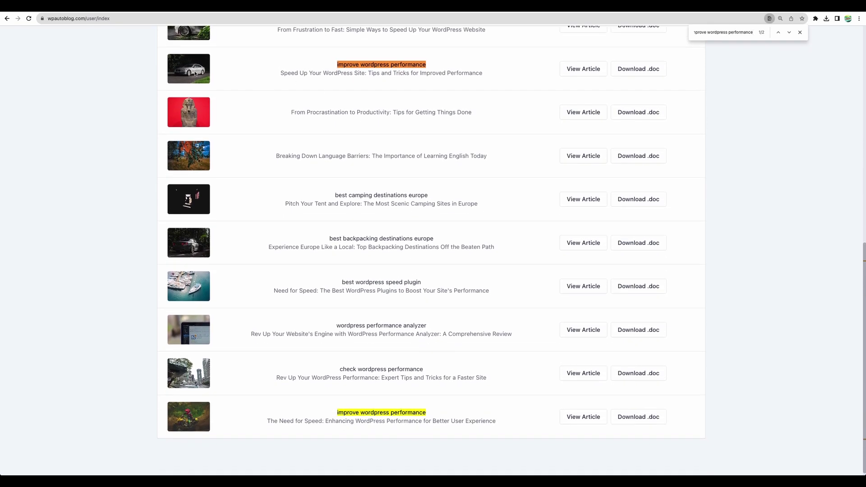
pyautogui.press('super+a')
pyautogui.write('check wordpress performance')
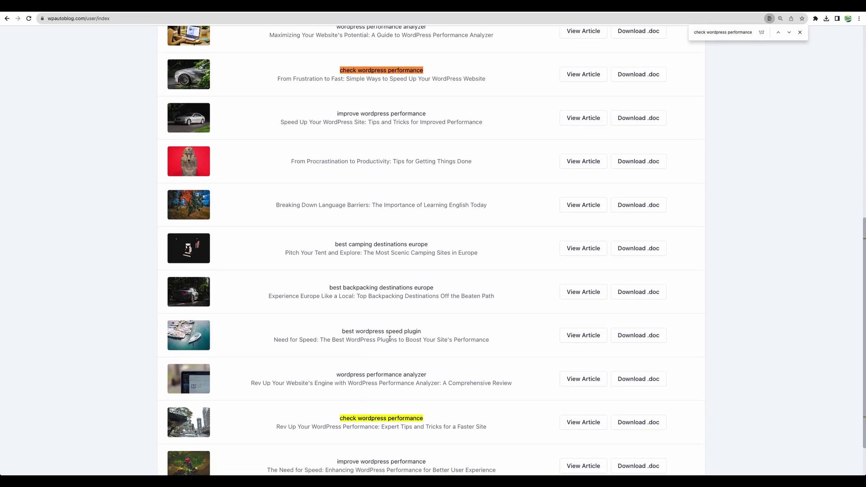
pyautogui.scroll(2, 339, 195)
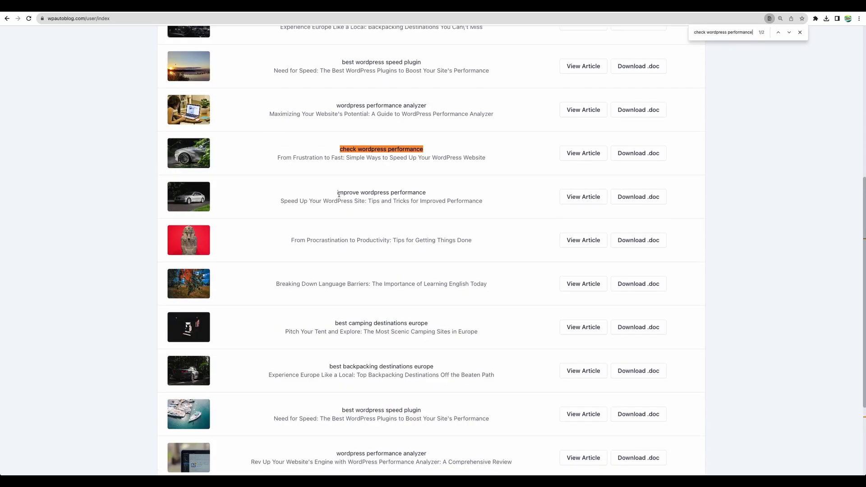
pyautogui.scroll(6, 339, 195)
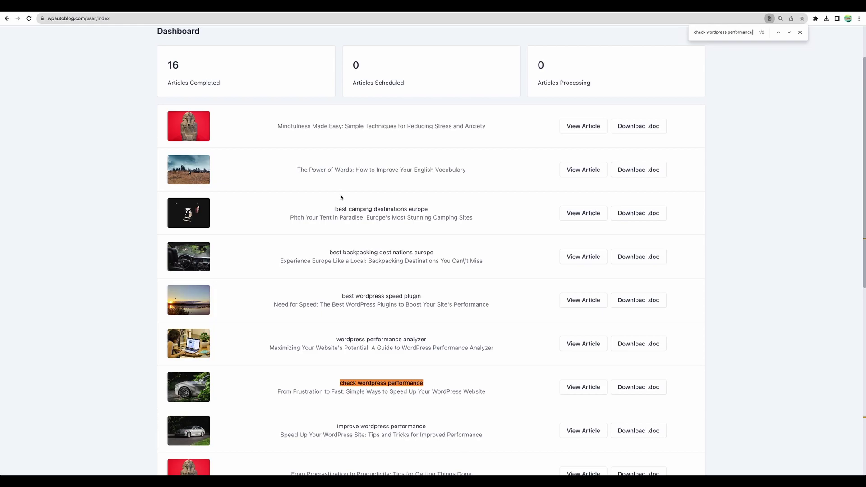
pyautogui.moveTo(297, 172); pyautogui.dragTo(469, 166)
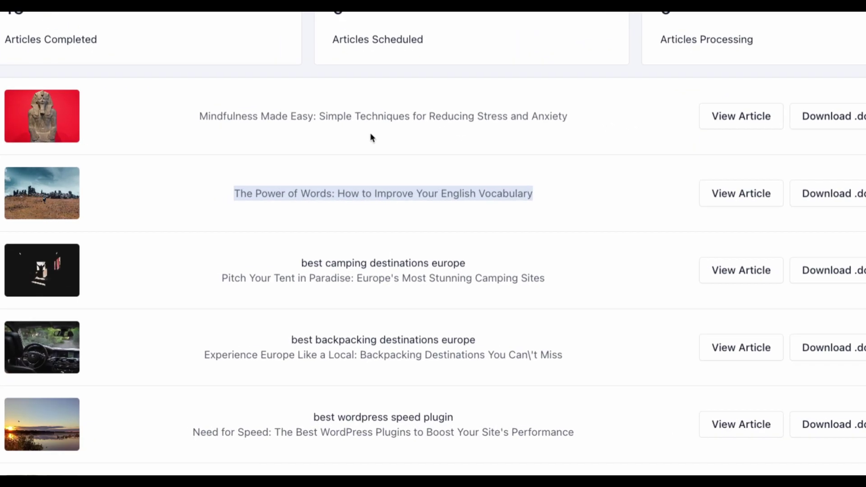
pyautogui.click(347, 134)
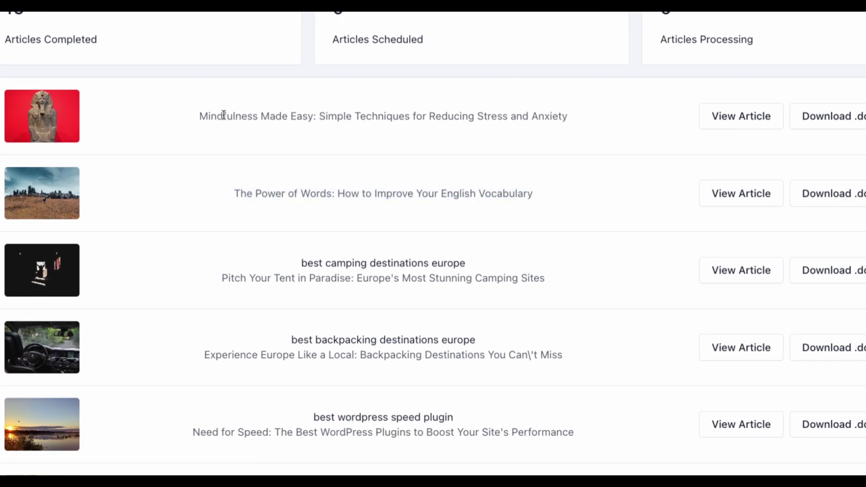
pyautogui.moveTo(274, 127); pyautogui.dragTo(449, 127)
pyautogui.moveTo(503, 118); pyautogui.dragTo(576, 119)
pyautogui.click(480, 131)
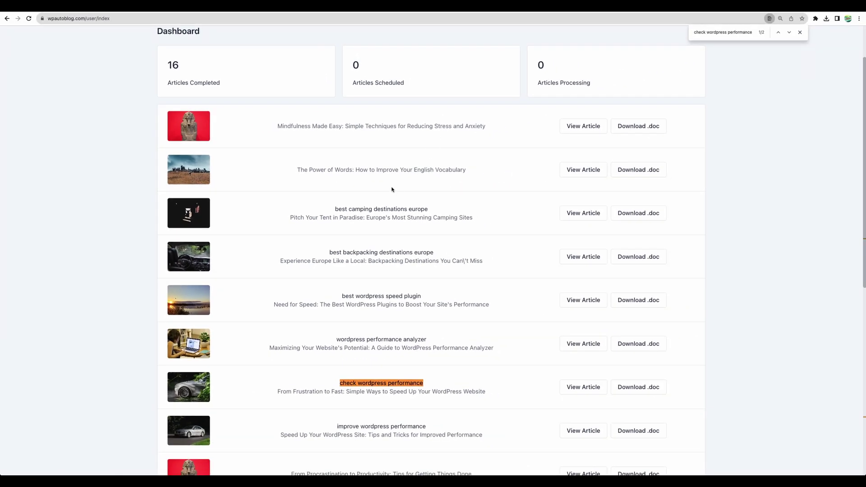
pyautogui.scroll(3, 403, 229)
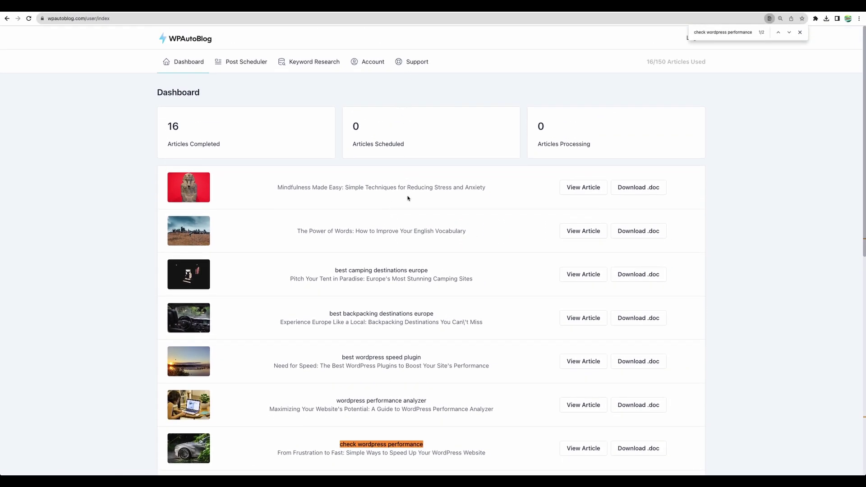
pyautogui.press('Escape')
pyautogui.scroll(-10, 405, 280)
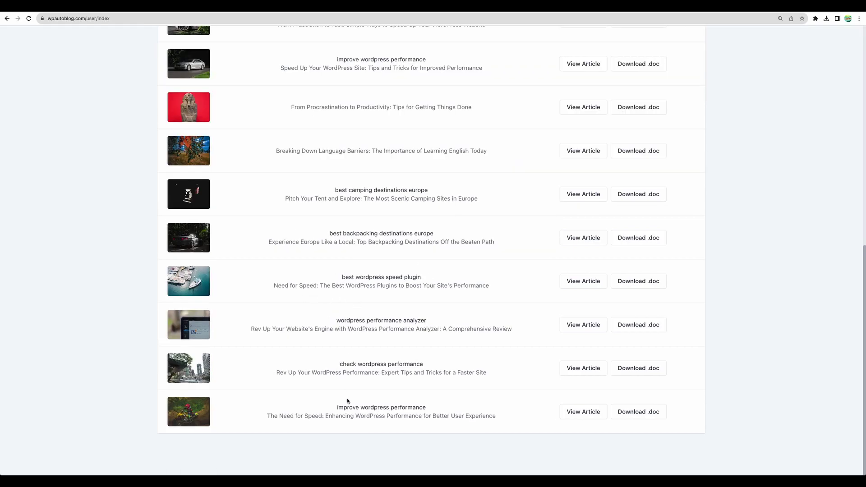
pyautogui.press('super+f')
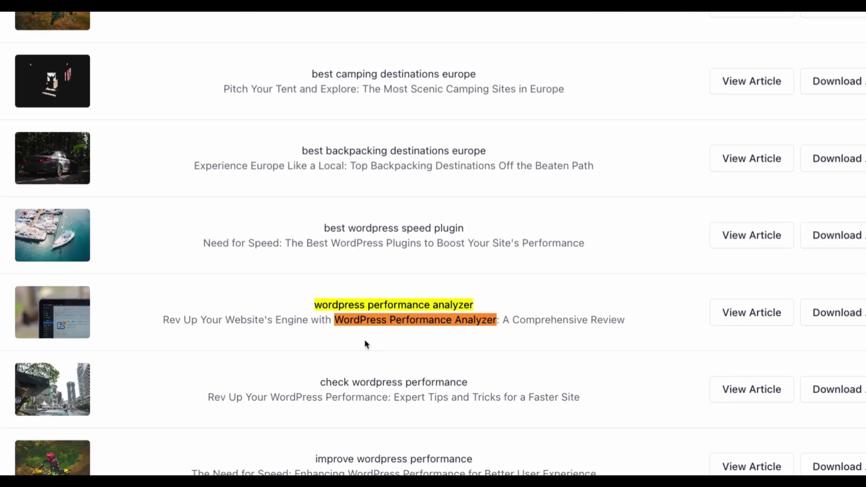
pyautogui.moveTo(162, 320); pyautogui.dragTo(617, 323)
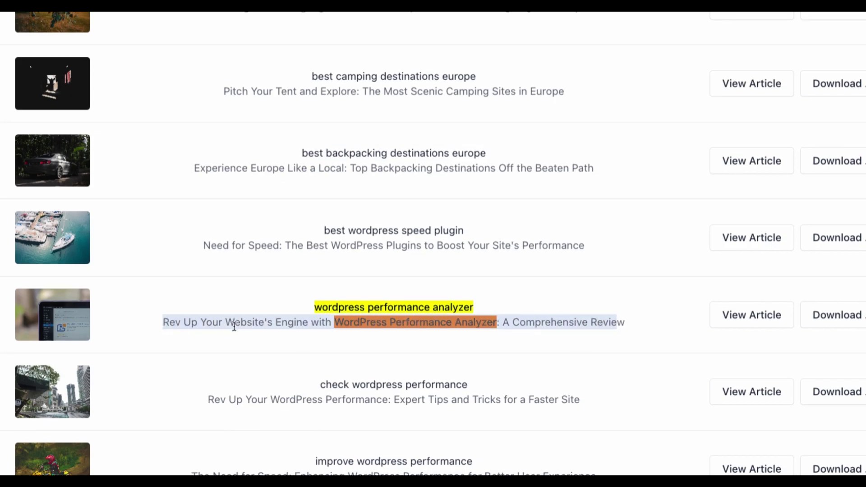
pyautogui.moveTo(197, 168); pyautogui.dragTo(364, 169)
# Step: Open the WordPress Performance Analyzer article and highlight its Introduction and 'What is WordPress Performance Analyzer' headings
pyautogui.click(578, 327)
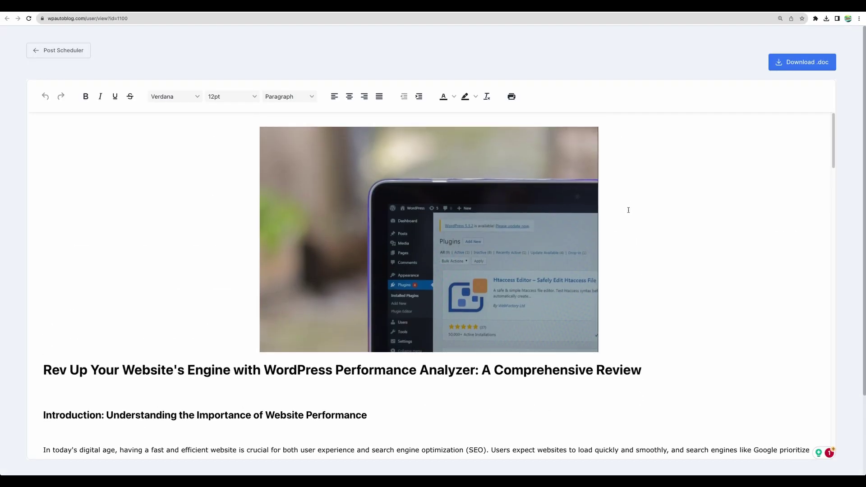
pyautogui.scroll(-5, 92, 203)
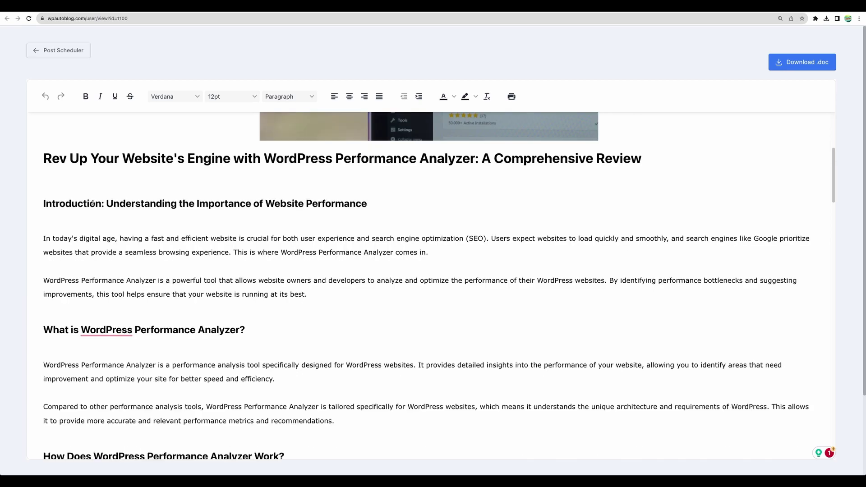
pyautogui.moveTo(84, 203)
pyautogui.mouseDown()
pyautogui.moveTo(135, 203)
pyautogui.moveTo(93, 204)
pyautogui.mouseUp()
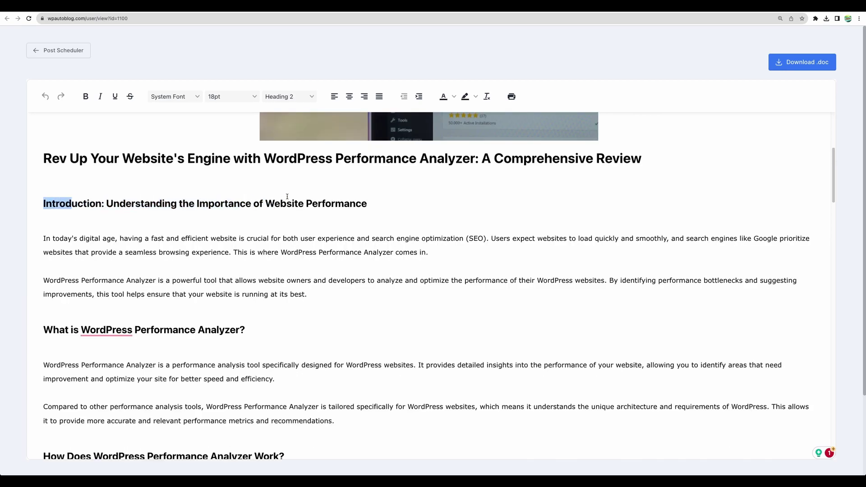
pyautogui.moveTo(53, 329); pyautogui.dragTo(218, 333)
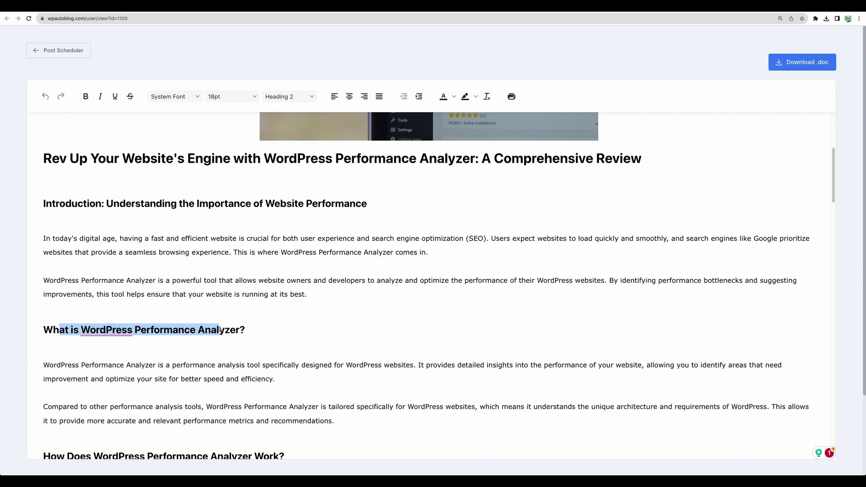
pyautogui.click(63, 330)
pyautogui.moveTo(63, 330); pyautogui.dragTo(231, 330)
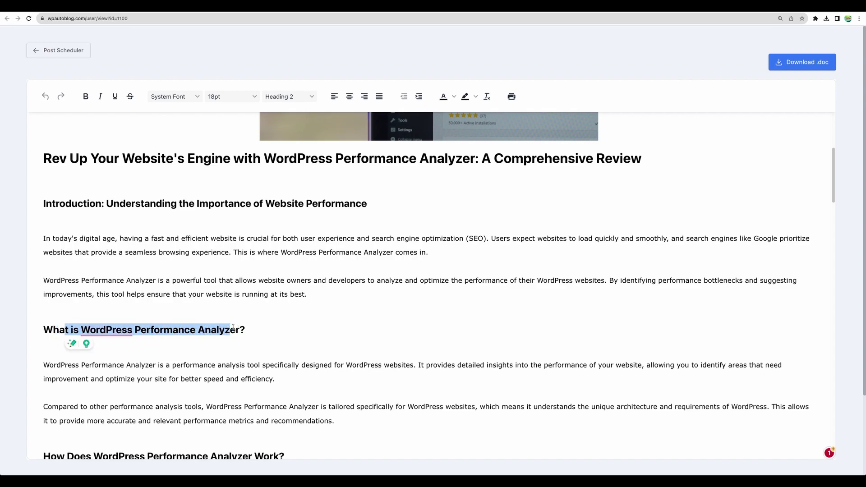
# Step: Scroll through the article, repeatedly highlighting the 'Performance Analyzer' section heading while reading
pyautogui.scroll(-1, 232, 328)
pyautogui.scroll(-5, 232, 328)
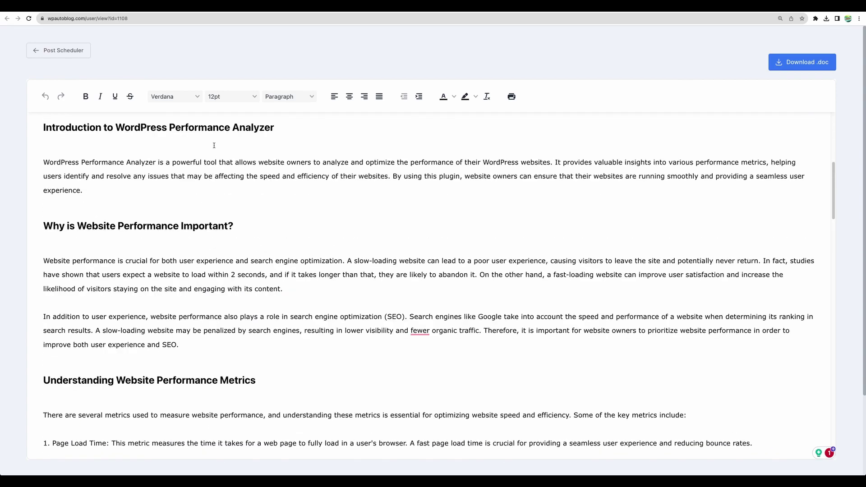
pyautogui.moveTo(170, 127); pyautogui.dragTo(274, 131)
pyautogui.click(271, 132)
pyautogui.moveTo(117, 129); pyautogui.dragTo(273, 131)
pyautogui.scroll(4, 285, 228)
pyautogui.scroll(-3, 285, 228)
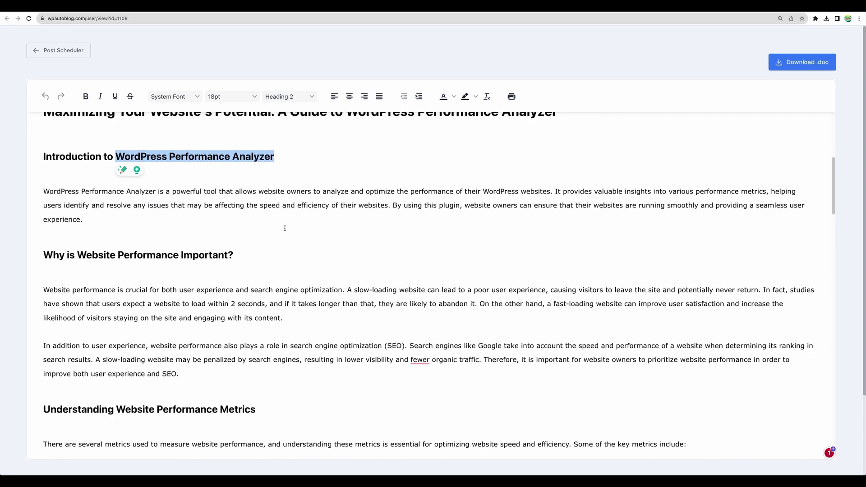
pyautogui.scroll(-2, 285, 228)
pyautogui.click(281, 220)
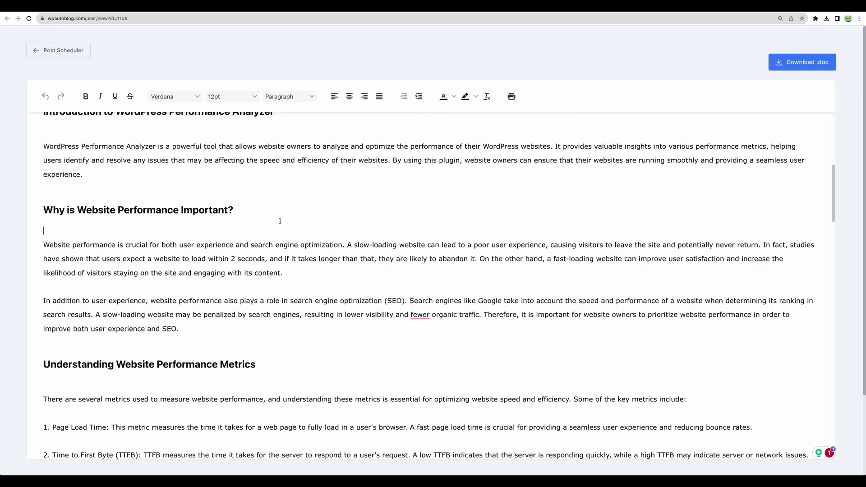
pyautogui.scroll(-2, 280, 223)
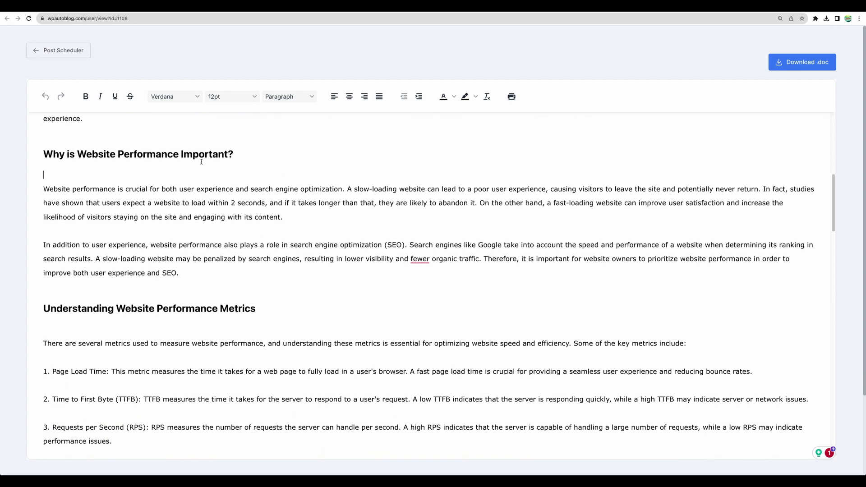
pyautogui.scroll(4, 202, 161)
pyautogui.moveTo(116, 172); pyautogui.dragTo(274, 172)
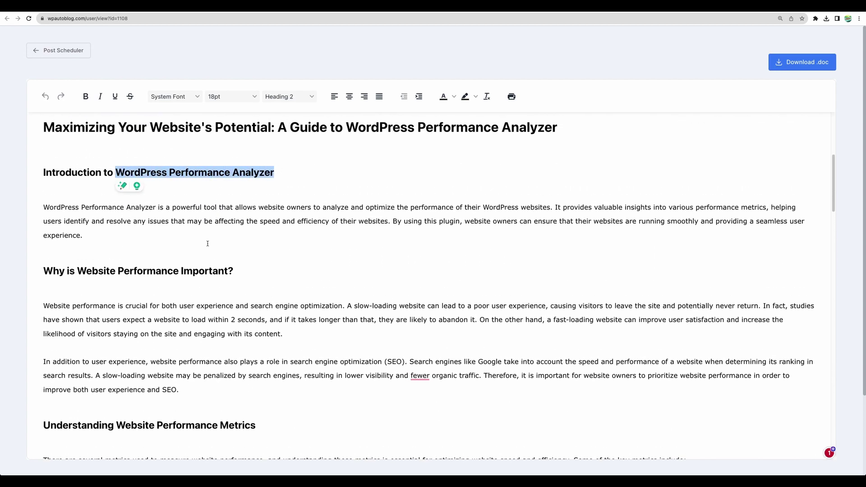
pyautogui.scroll(-8, 208, 243)
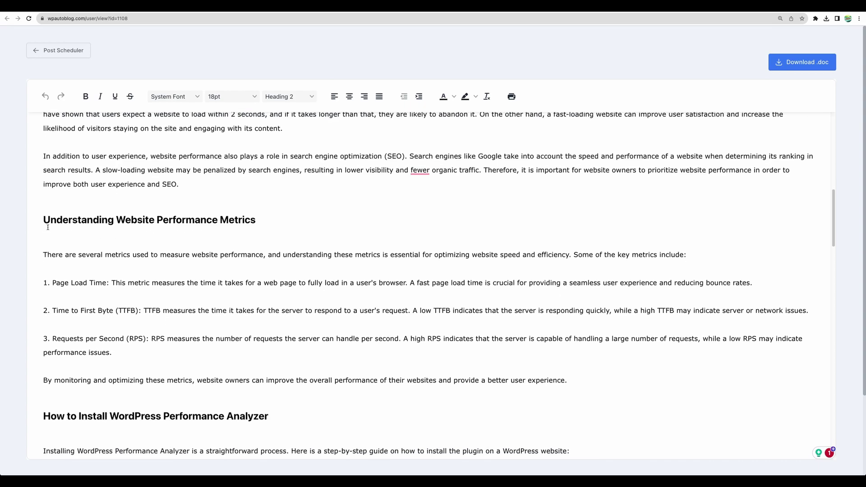
# Step: Highlight the Understanding Website Performance Metrics section and the passage after it
pyautogui.moveTo(48, 227); pyautogui.dragTo(574, 379)
pyautogui.click(125, 221)
pyautogui.moveTo(51, 220); pyautogui.dragTo(580, 379)
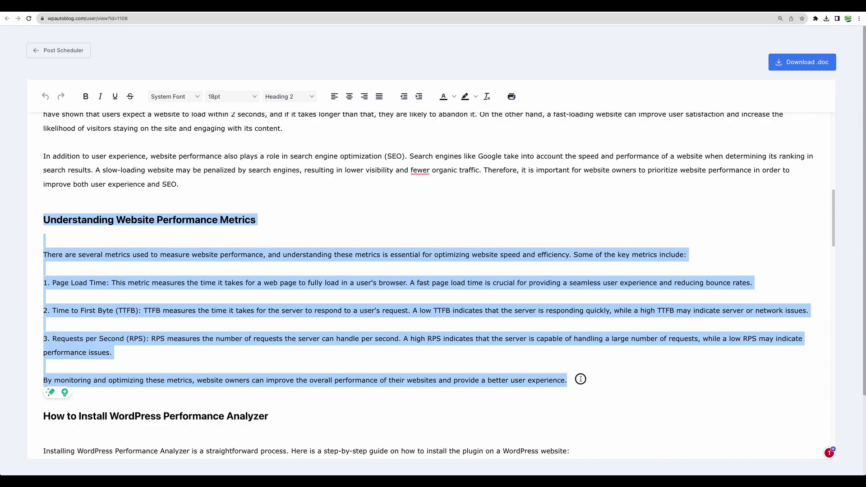
pyautogui.scroll(-10, 313, 296)
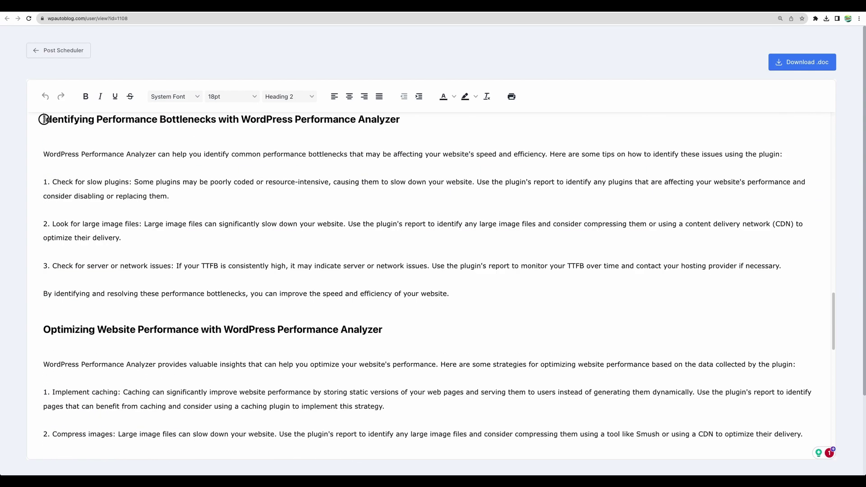
pyautogui.moveTo(43, 119); pyautogui.dragTo(455, 296)
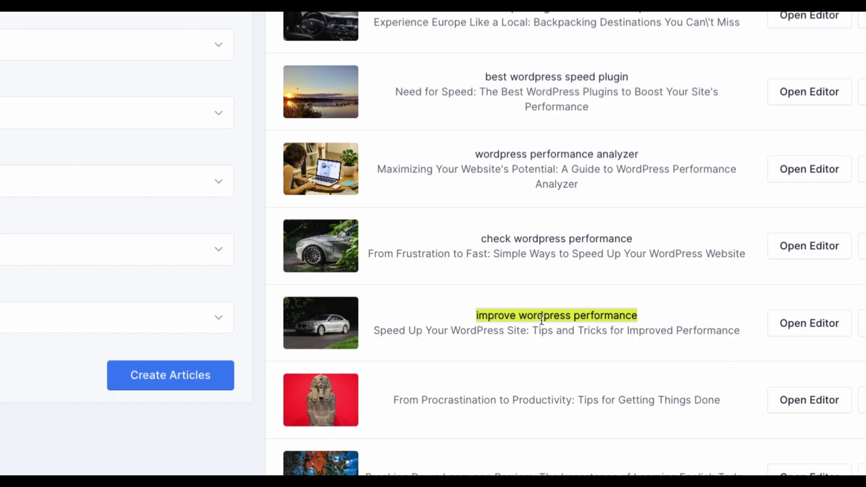
# Step: Open the 'Speed Up Your WordPress Site' article and read through its site-speed analysis section
pyautogui.click(801, 328)
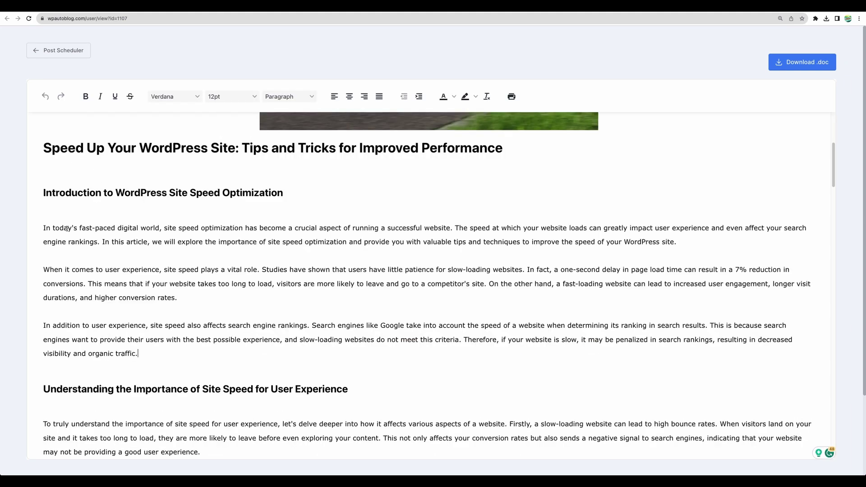
pyautogui.moveTo(66, 227); pyautogui.dragTo(137, 353)
pyautogui.scroll(-1, 184, 184)
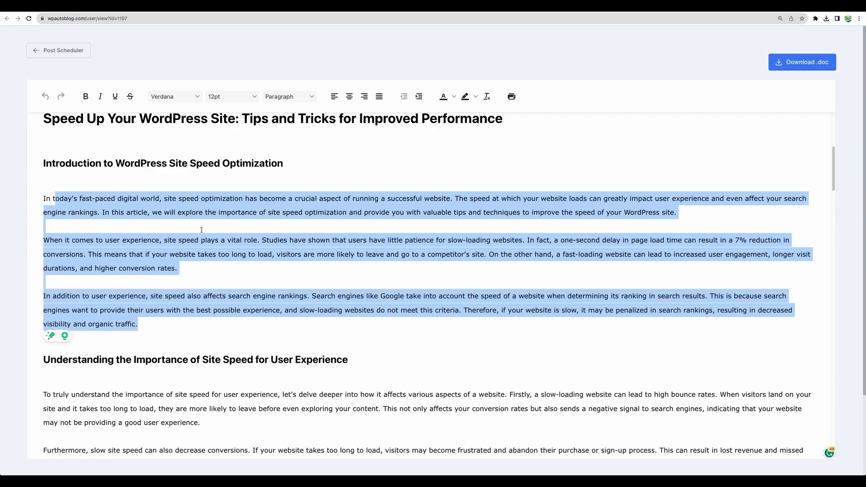
pyautogui.scroll(-5, 199, 277)
pyautogui.moveTo(88, 179); pyautogui.dragTo(251, 180)
pyautogui.scroll(-5, 56, 161)
pyautogui.moveTo(56, 161); pyautogui.dragTo(314, 327)
pyautogui.scroll(-5, 314, 328)
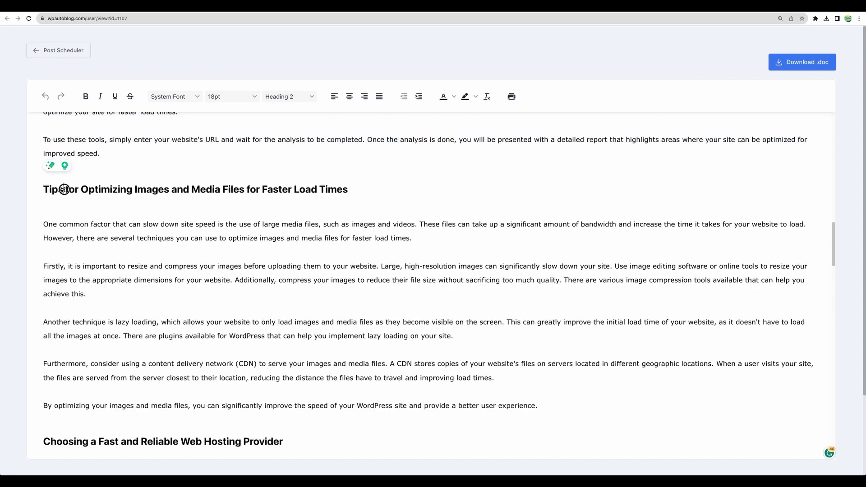
pyautogui.moveTo(64, 189); pyautogui.dragTo(216, 282)
# Step: Read down through the remaining sections to the closing link on WordPress performance tips
pyautogui.scroll(-6, 216, 282)
pyautogui.moveTo(63, 152); pyautogui.dragTo(283, 154)
pyautogui.moveTo(204, 172); pyautogui.dragTo(215, 213)
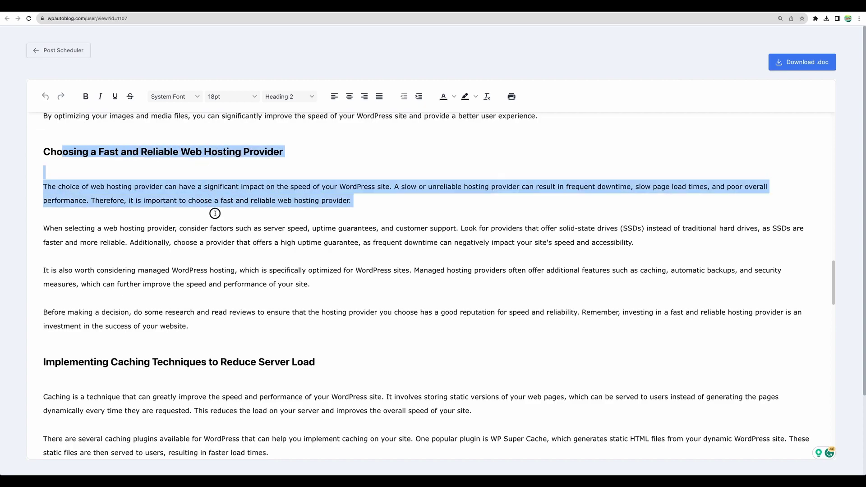
pyautogui.scroll(-4, 215, 213)
pyautogui.moveTo(68, 190); pyautogui.dragTo(239, 190)
pyautogui.scroll(-5, 233, 219)
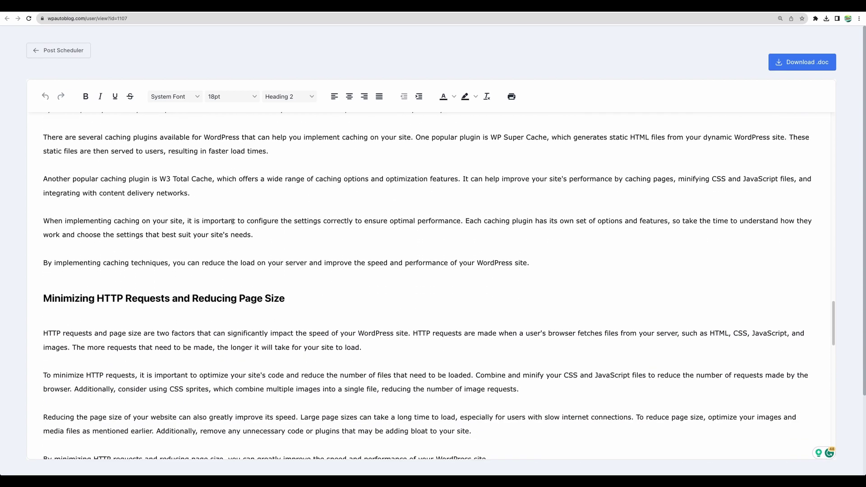
pyautogui.moveTo(81, 201); pyautogui.dragTo(191, 201)
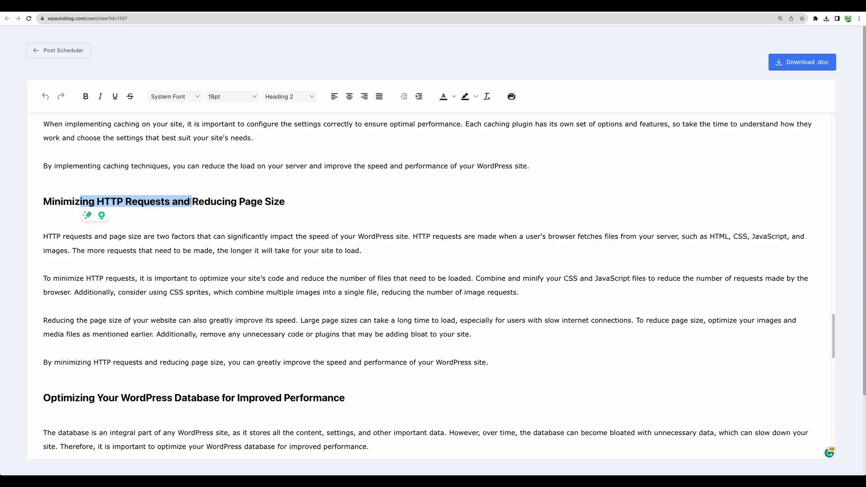
pyautogui.scroll(-15, 190, 201)
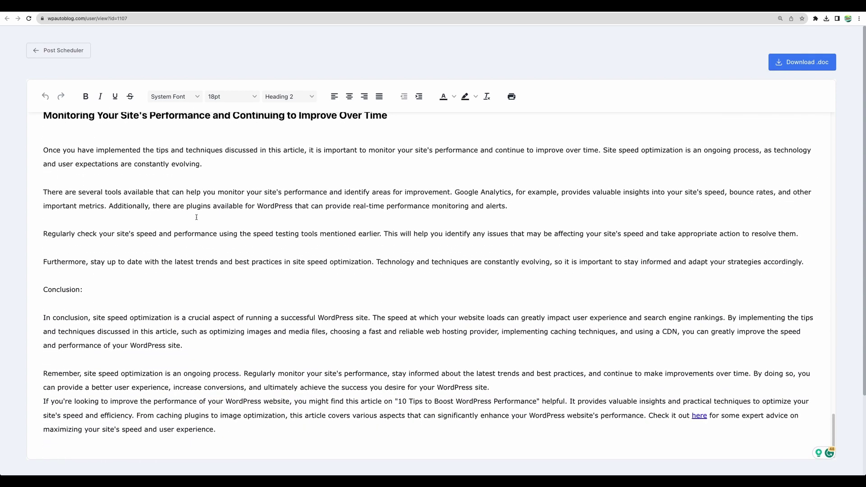
# Step: Return to the top of the article and select its entire text
pyautogui.press('super+Up')
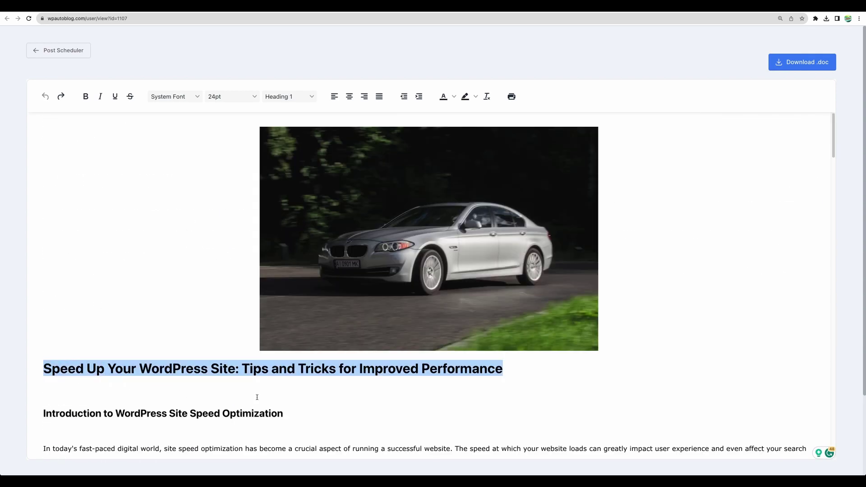
pyautogui.scroll(-20, 257, 397)
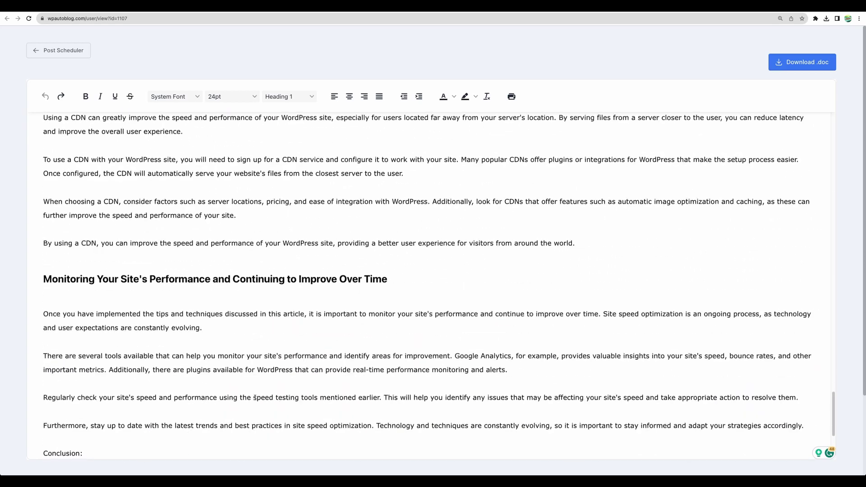
pyautogui.scroll(-4, 255, 398)
pyautogui.hotkey('ctrl', 'a')
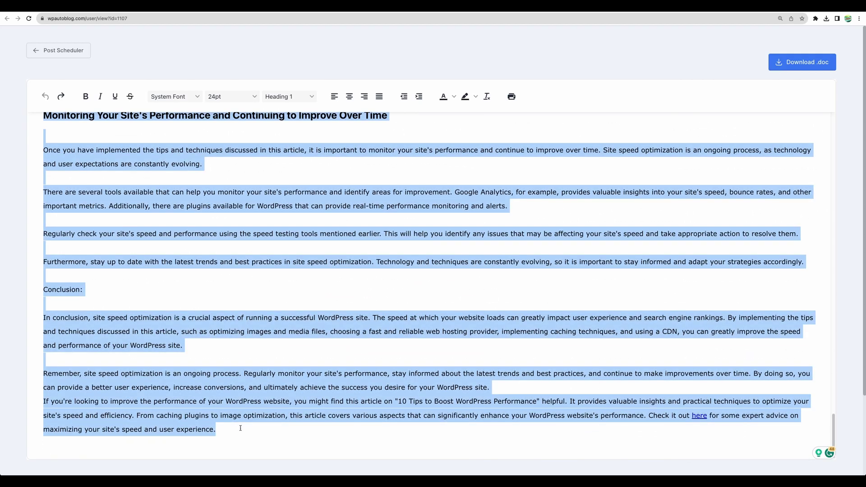
# Step: Switch to the NeuronWriter 'improve wordpress performance' analysis and review its meta title and description
pyautogui.hotkey('ctrl', 'Tab')
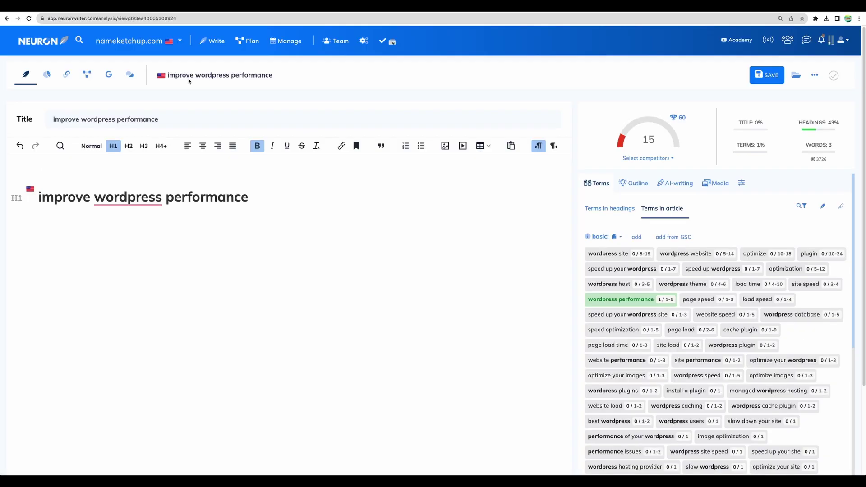
pyautogui.moveTo(172, 75); pyautogui.dragTo(271, 75)
pyautogui.click(129, 120)
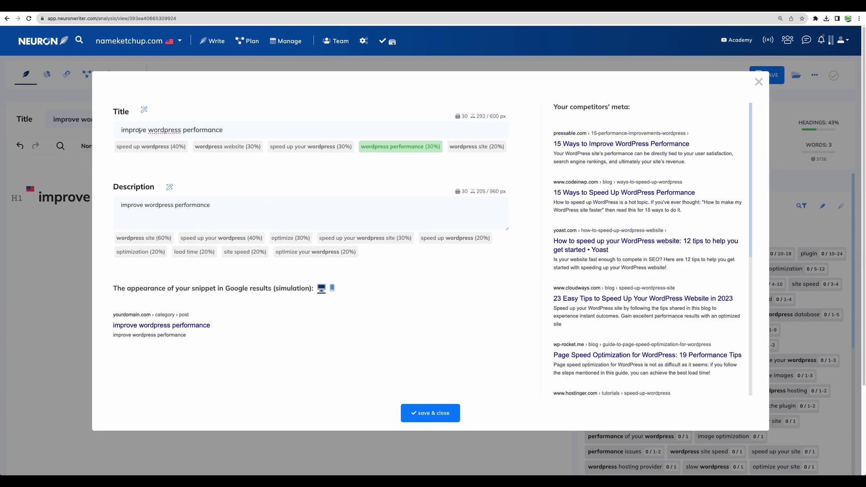
pyautogui.moveTo(128, 130); pyautogui.dragTo(203, 130)
pyautogui.moveTo(128, 205); pyautogui.dragTo(239, 211)
# Step: Close the meta editor and place the cursor on the empty line below the H1
pyautogui.click(38, 197)
pyautogui.moveTo(39, 197); pyautogui.dragTo(271, 200)
pyautogui.click(118, 220)
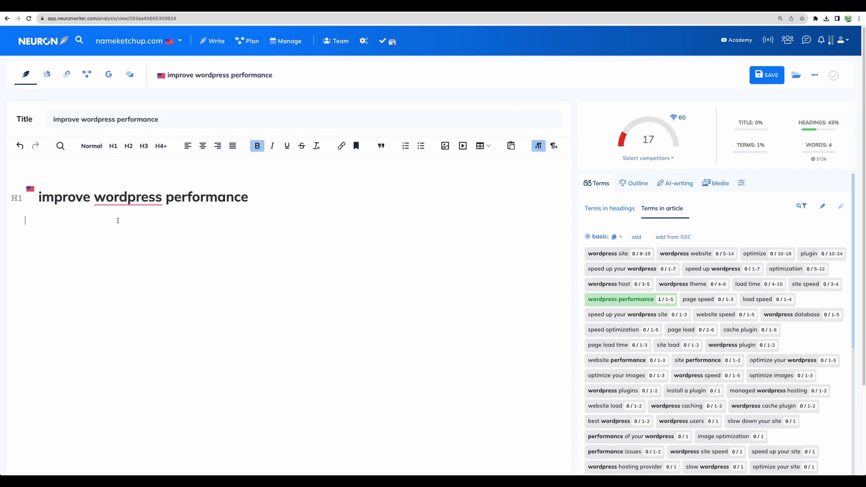
# Step: Paste the article below the H1 heading, raising the content score to 51
pyautogui.hotkey('ctrl', 'v')
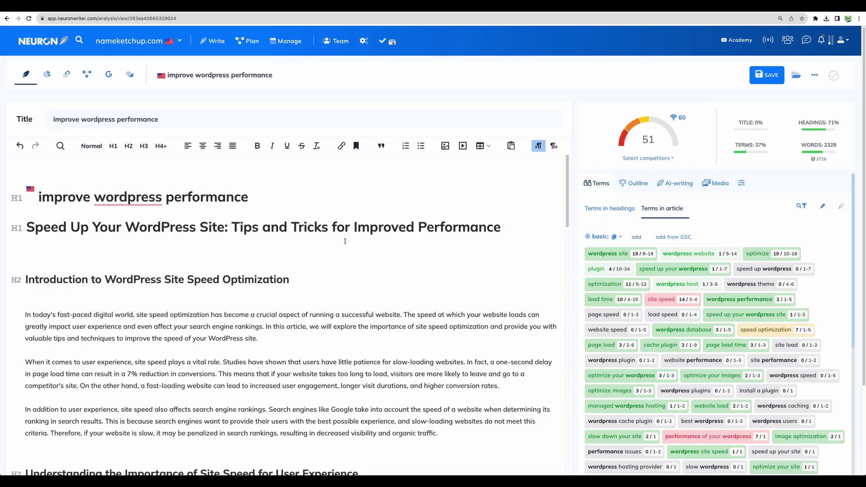
pyautogui.moveTo(651, 123)
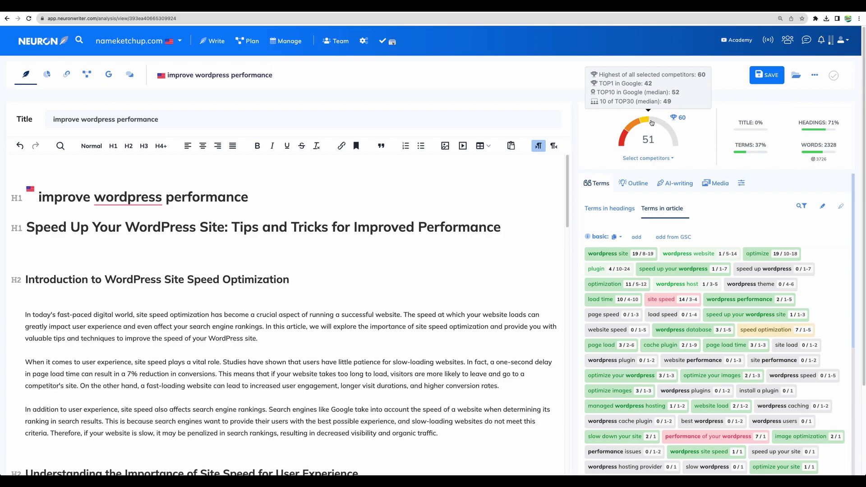
pyautogui.scroll(-5, 666, 264)
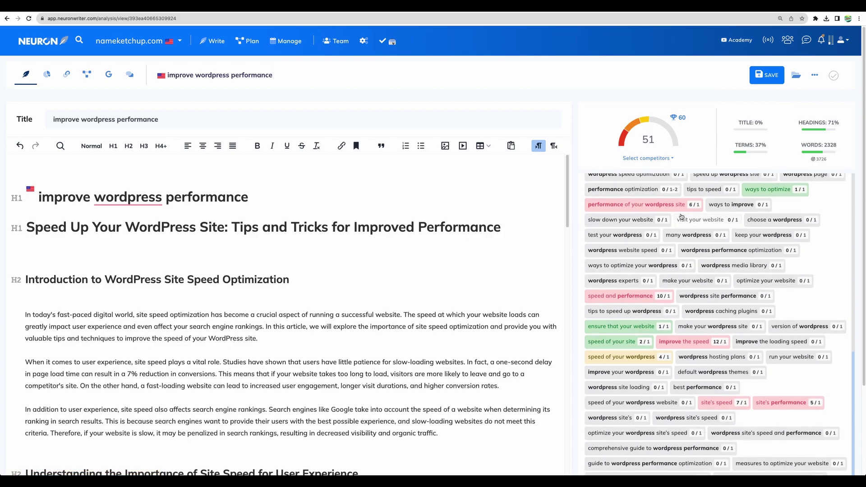
pyautogui.scroll(5, 666, 264)
pyautogui.click(422, 280)
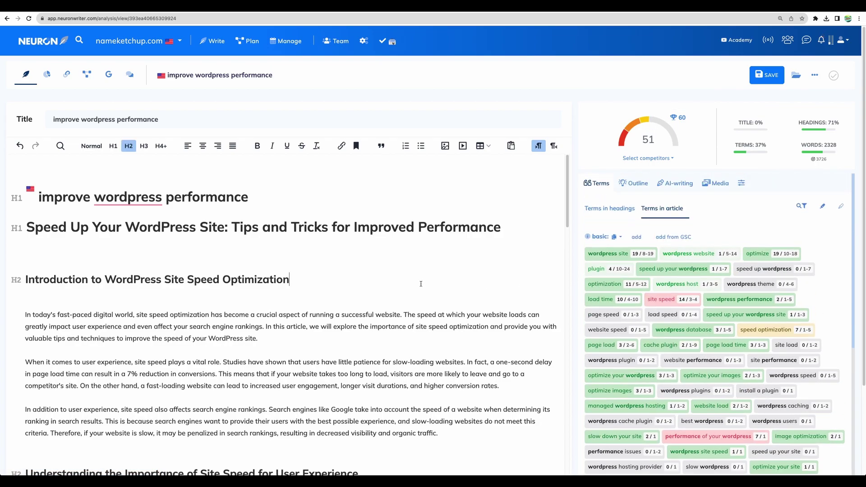
pyautogui.scroll(-15, 421, 284)
pyautogui.scroll(-20, 421, 283)
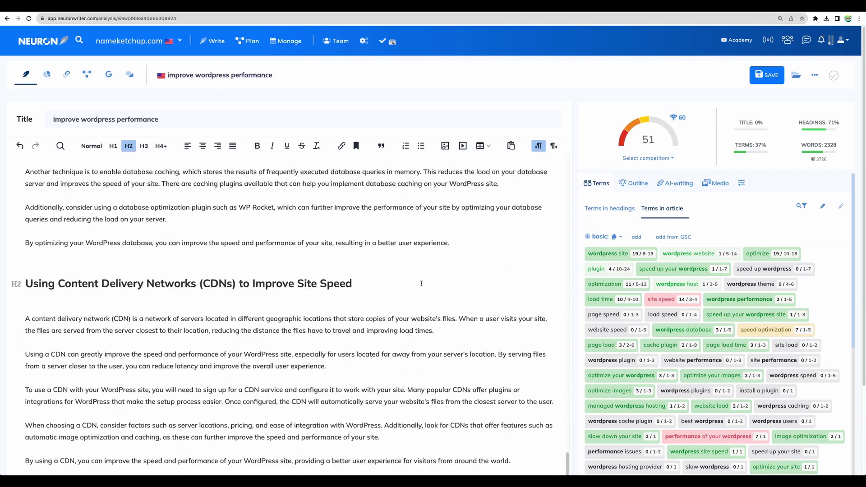
# Step: Count the words in the whole article with Word Counter Plus, showing 2325 words
pyautogui.hotkey('ctrl', 'a')
pyautogui.rightClick(210, 201)
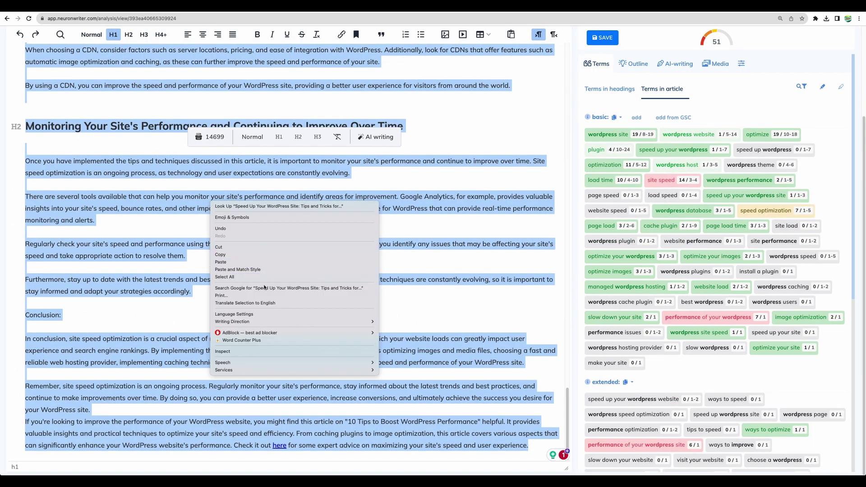
pyautogui.click(254, 339)
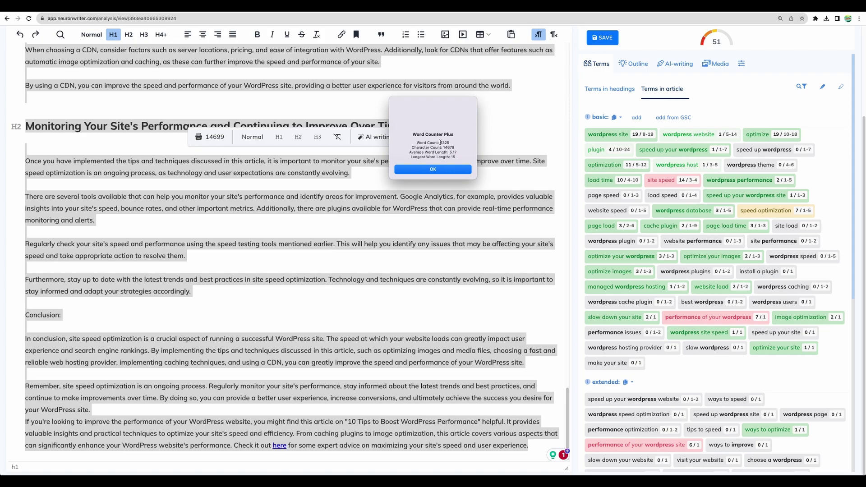
pyautogui.moveTo(440, 143); pyautogui.dragTo(449, 144)
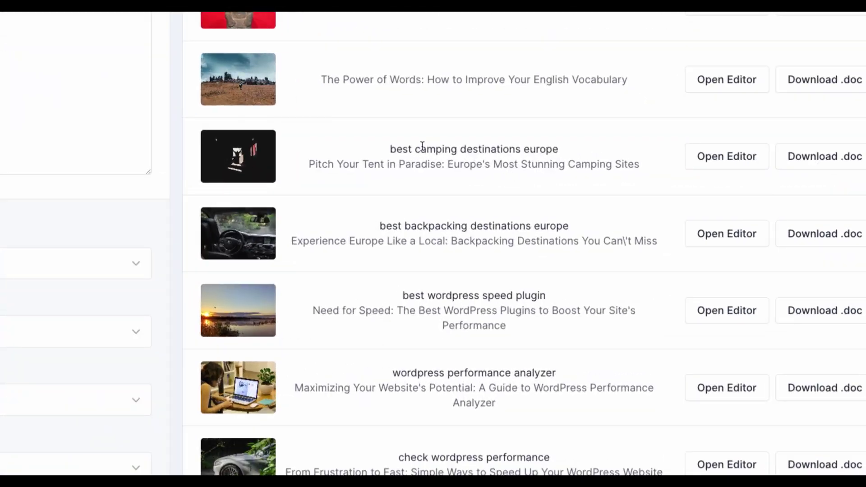
# Step: Open the 'best camping destinations europe' article from the Post Scheduler
pyautogui.moveTo(555, 163); pyautogui.dragTo(587, 164)
pyautogui.moveTo(454, 150); pyautogui.dragTo(536, 149)
pyautogui.click(548, 149)
pyautogui.click(729, 157)
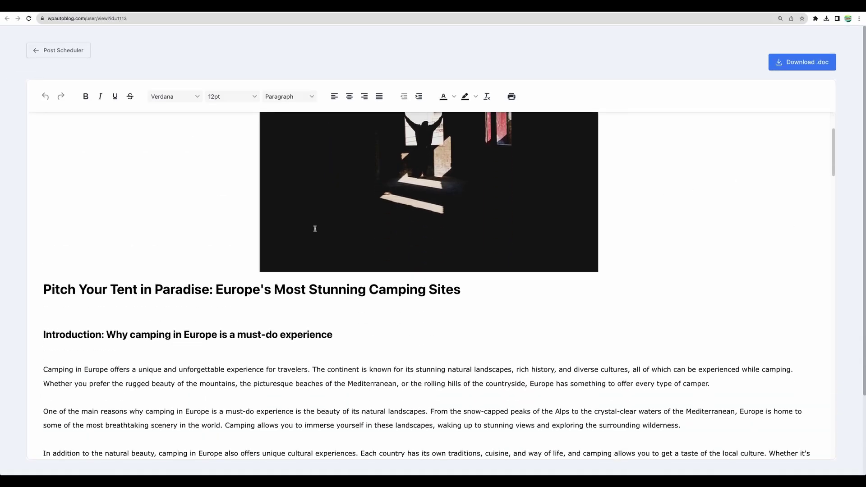
# Step: Review the article's opening and its France and Italy (Tuscany) camping sections
pyautogui.scroll(-3, 428, 271)
pyautogui.moveTo(43, 214); pyautogui.dragTo(147, 403)
pyautogui.scroll(-5, 428, 271)
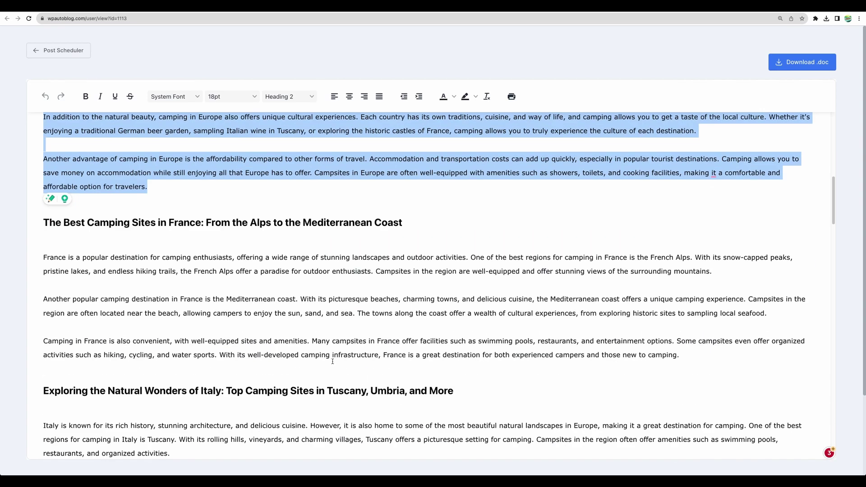
pyautogui.moveTo(44, 197); pyautogui.dragTo(241, 197)
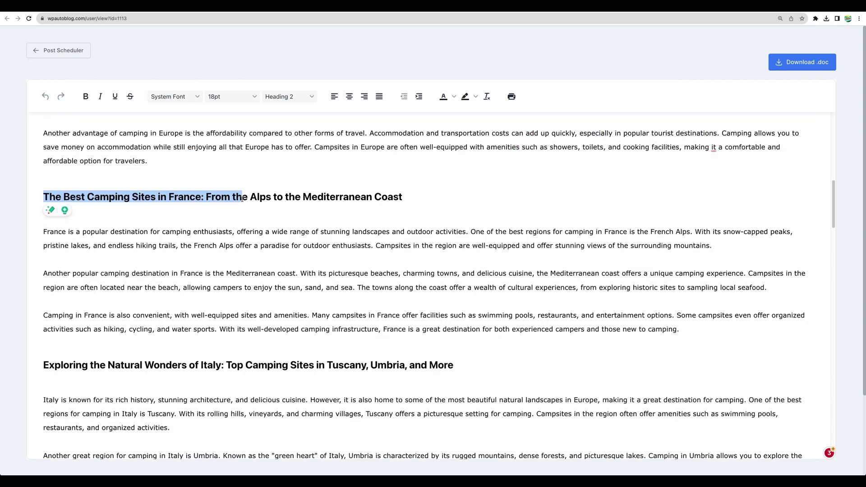
pyautogui.moveTo(144, 197); pyautogui.dragTo(246, 197)
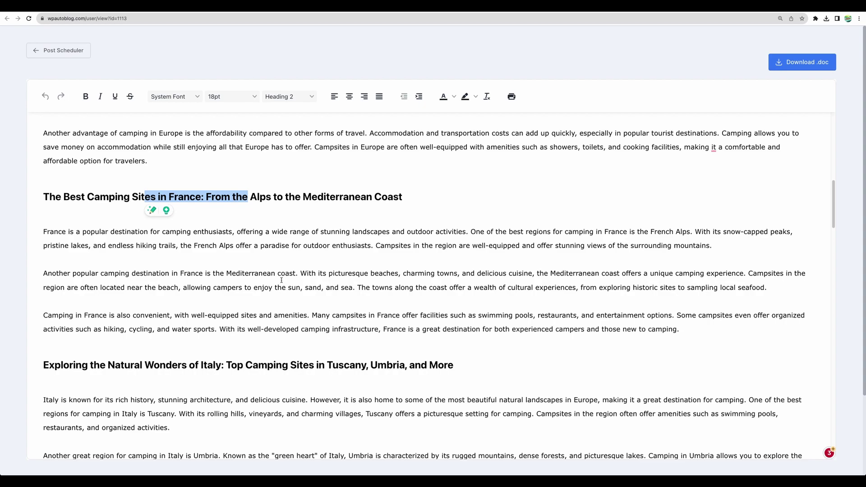
pyautogui.scroll(-3, 239, 224)
pyautogui.click(336, 223)
# Step: Continue through the Germany and Spain sections, then scroll back up the article
pyautogui.scroll(-4, 337, 223)
pyautogui.tripleClick(127, 225)
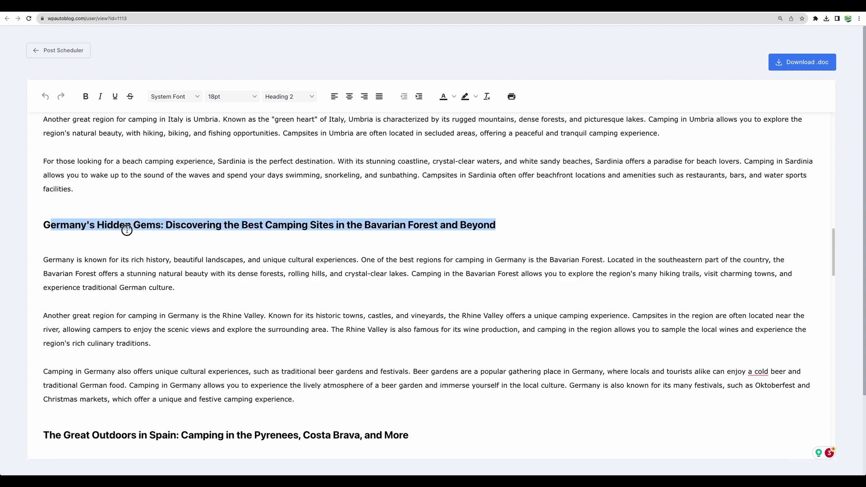
pyautogui.scroll(-5, 127, 226)
pyautogui.moveTo(132, 161); pyautogui.dragTo(207, 161)
pyautogui.scroll(-15, 365, 256)
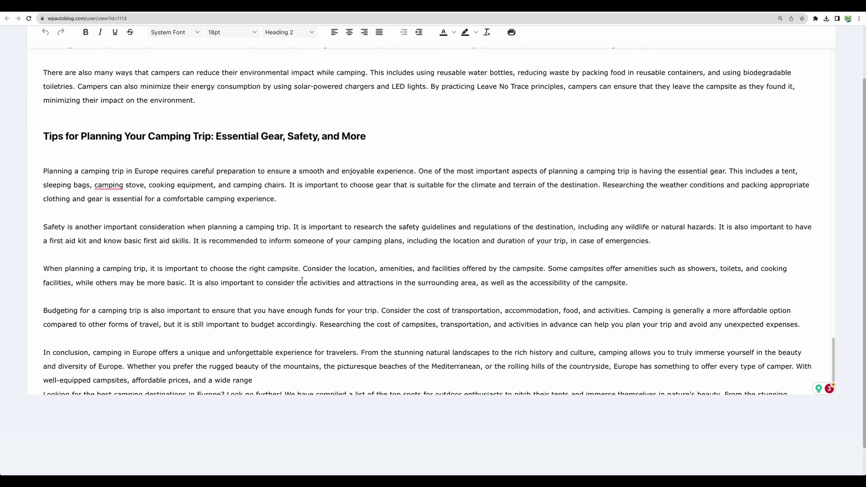
pyautogui.scroll(6, 365, 255)
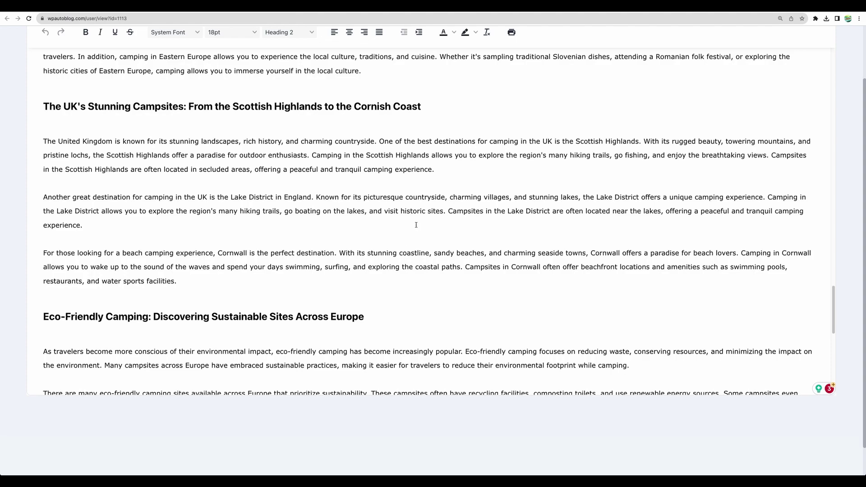
pyautogui.scroll(5, 418, 228)
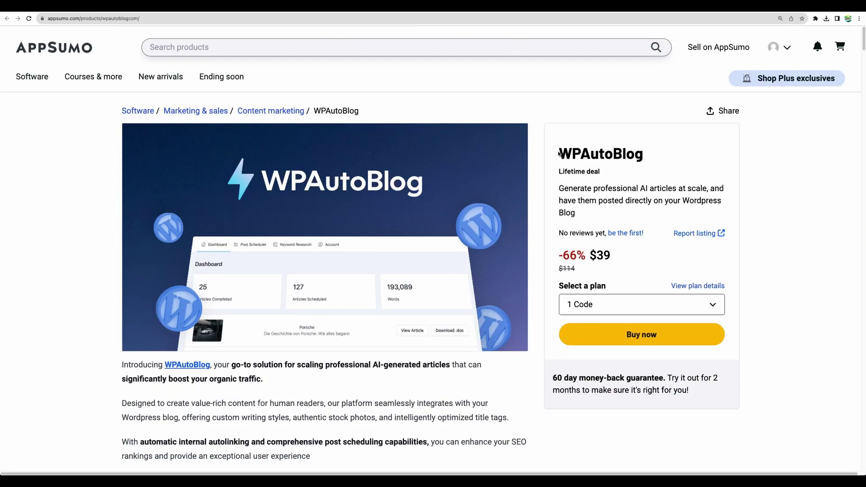
pyautogui.moveTo(559, 153); pyautogui.dragTo(651, 163)
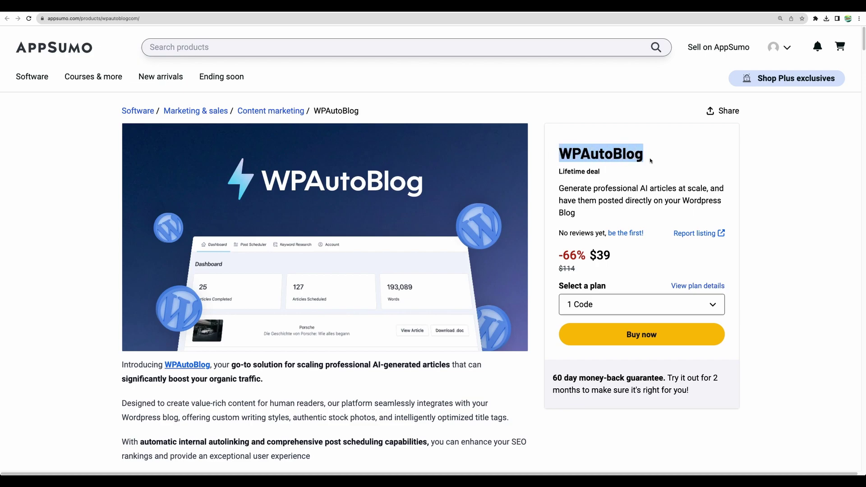
pyautogui.click(643, 192)
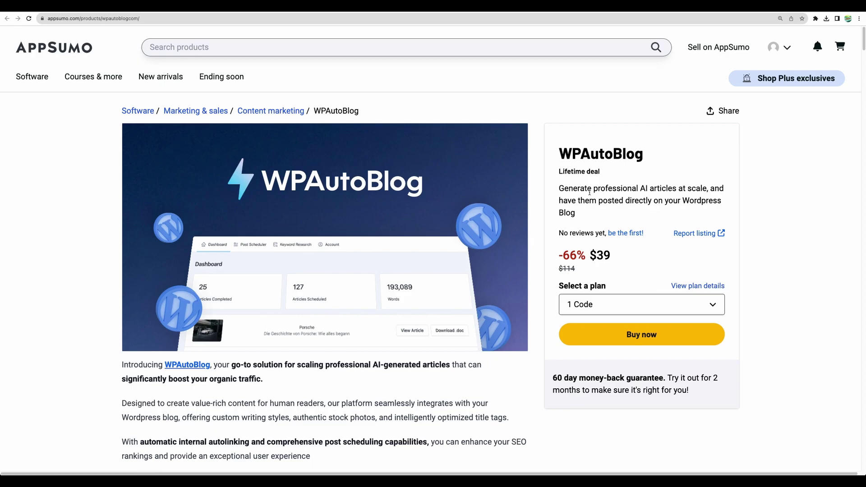
pyautogui.scroll(-5, 539, 285)
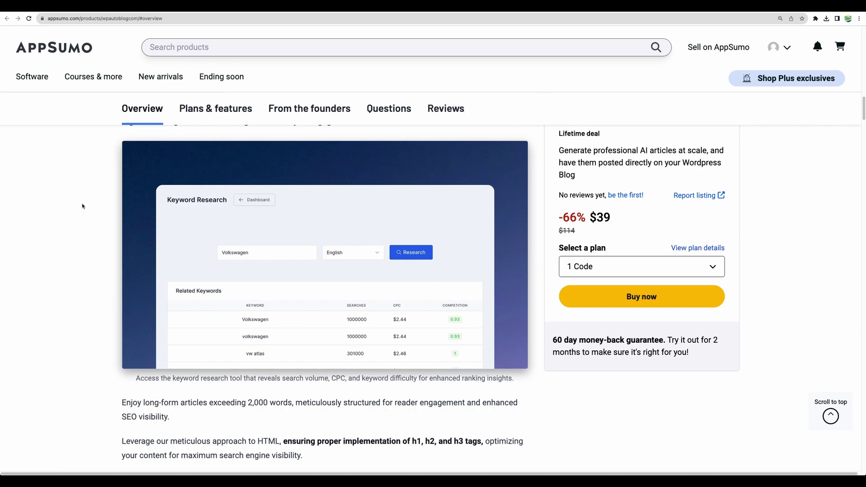
pyautogui.scroll(-8, 85, 221)
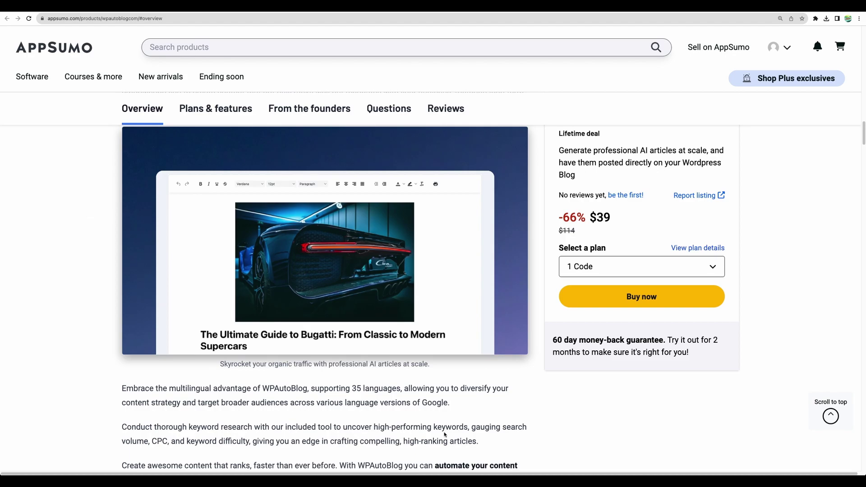
pyautogui.moveTo(553, 340); pyautogui.dragTo(667, 340)
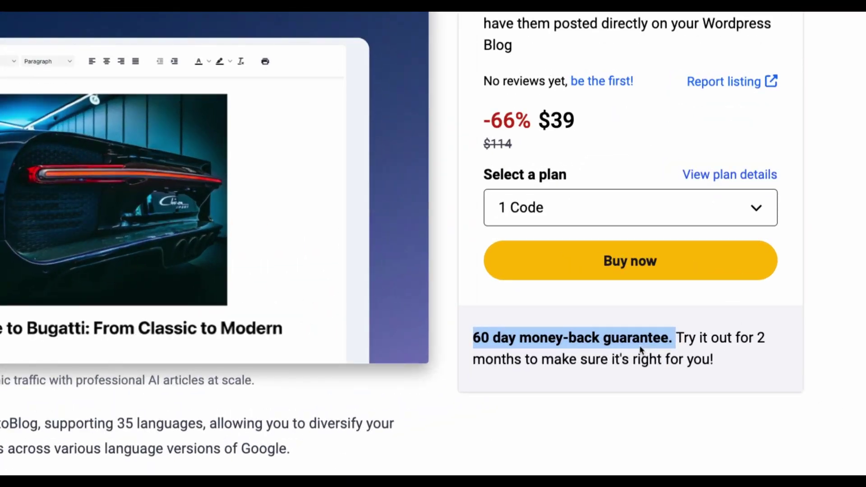
pyautogui.click(540, 275)
pyautogui.scroll(-2, 541, 274)
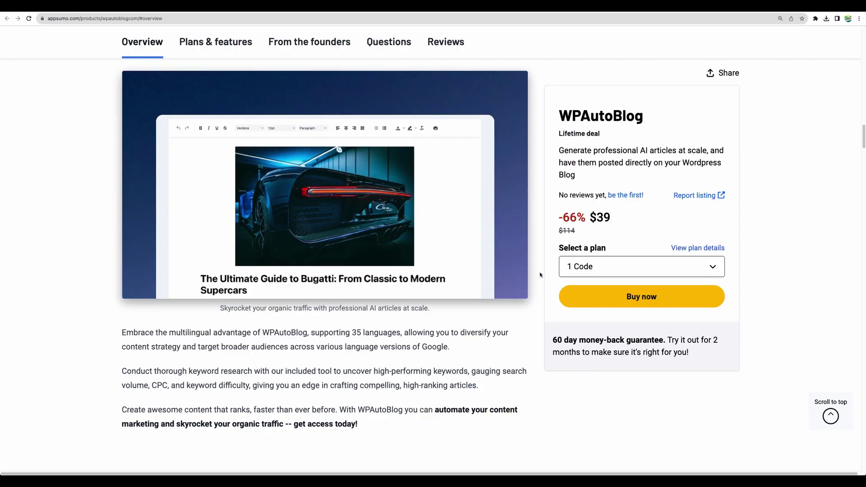